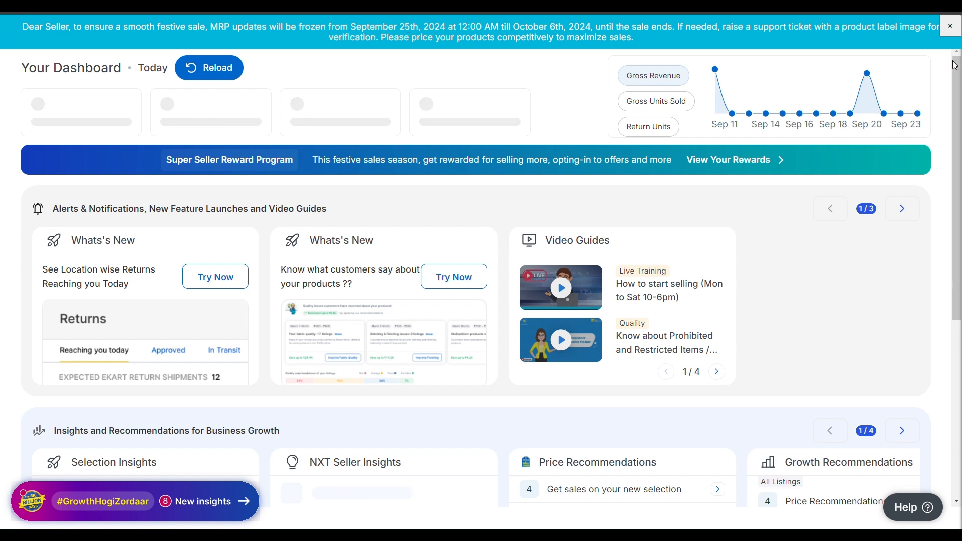
# Dismiss the announcement banner and open the Dhamaka Selection recommendations for the T Shirt vertical
pyautogui.click(951, 26)
pyautogui.moveTo(124, 43)
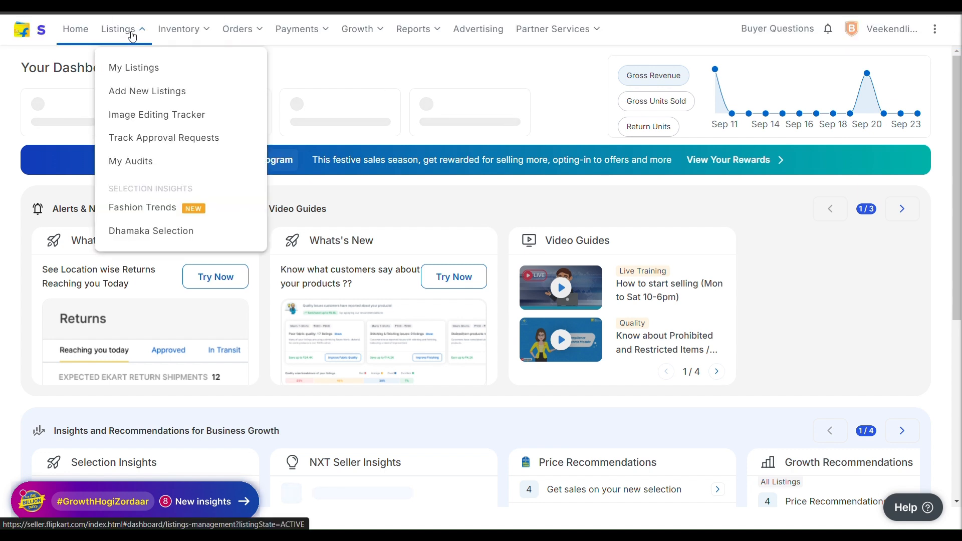
pyautogui.click(134, 213)
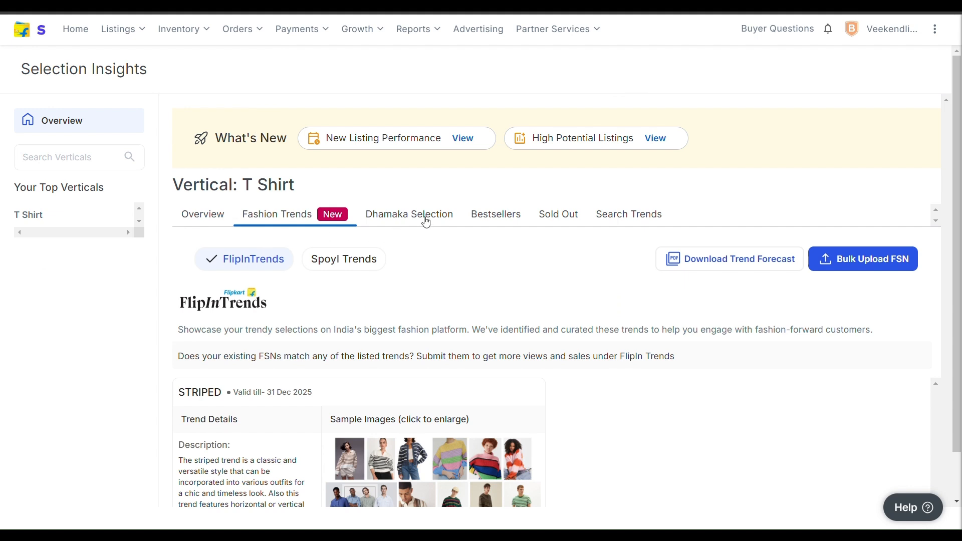
pyautogui.click(426, 222)
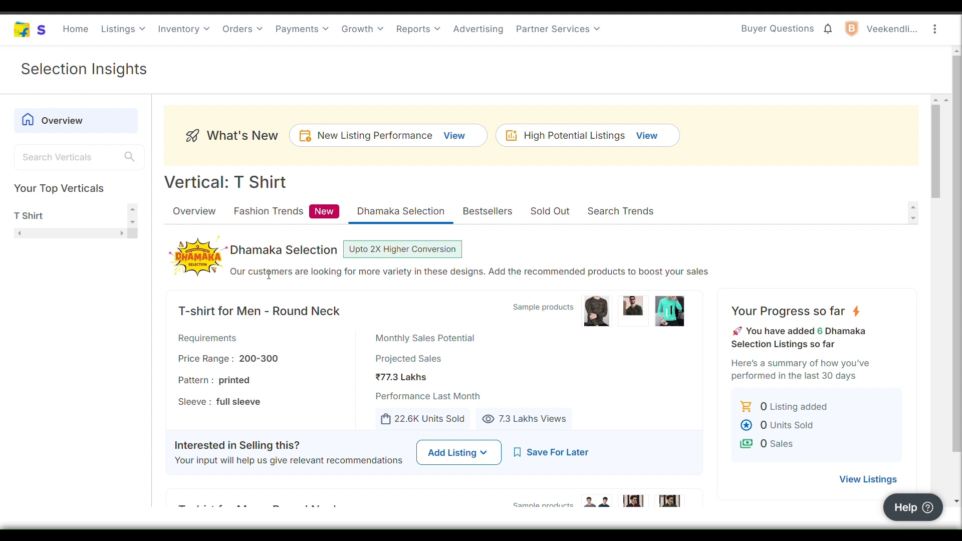
# Examine the Dhamaka Selection T-shirt recommendations, including their requirements, sales potential, seller progress and leaderboard
pyautogui.scroll(-2, 358, 354)
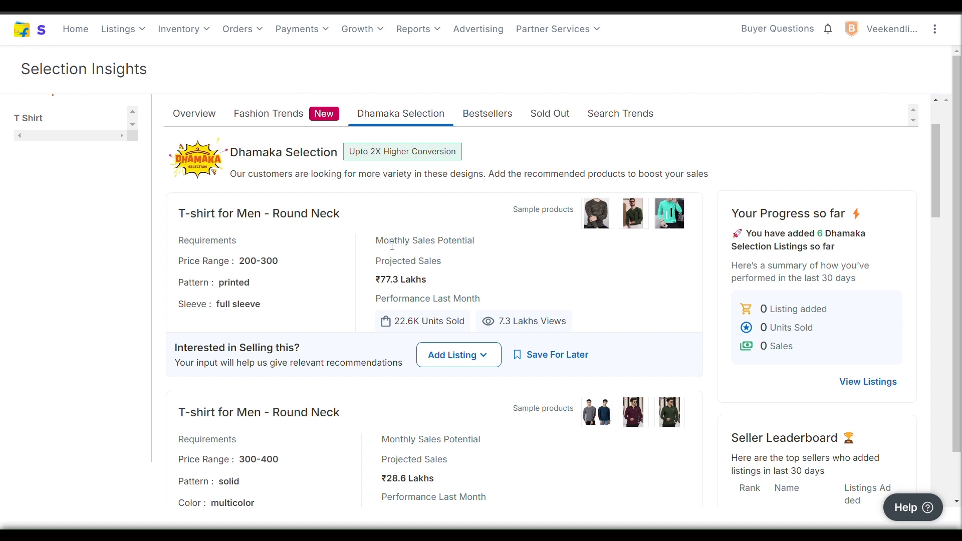
pyautogui.scroll(-1, 263, 326)
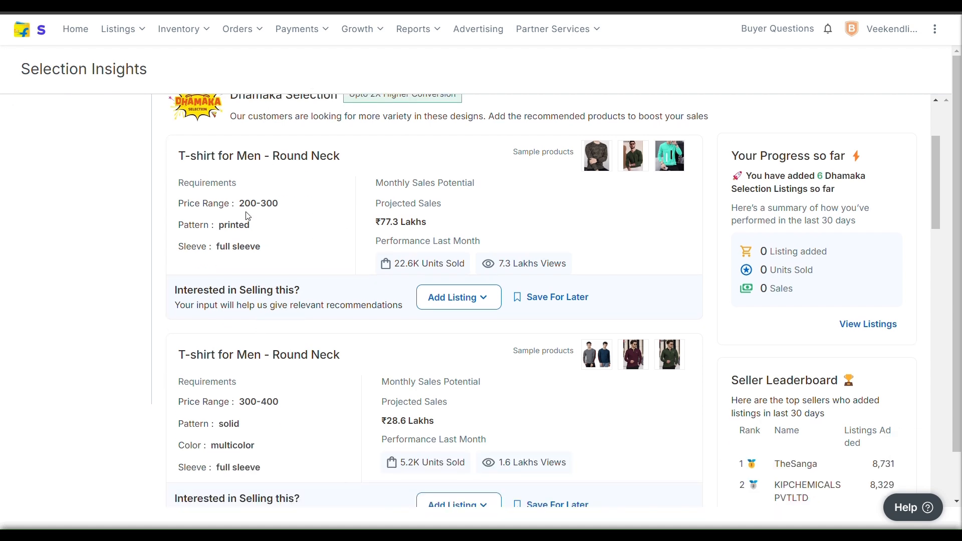
pyautogui.scroll(2, 312, 177)
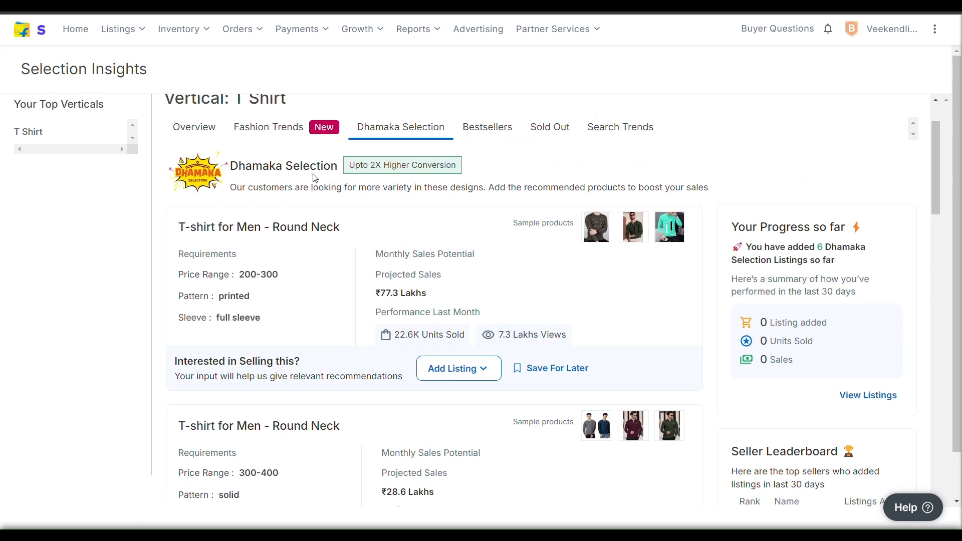
pyautogui.scroll(-1, 314, 177)
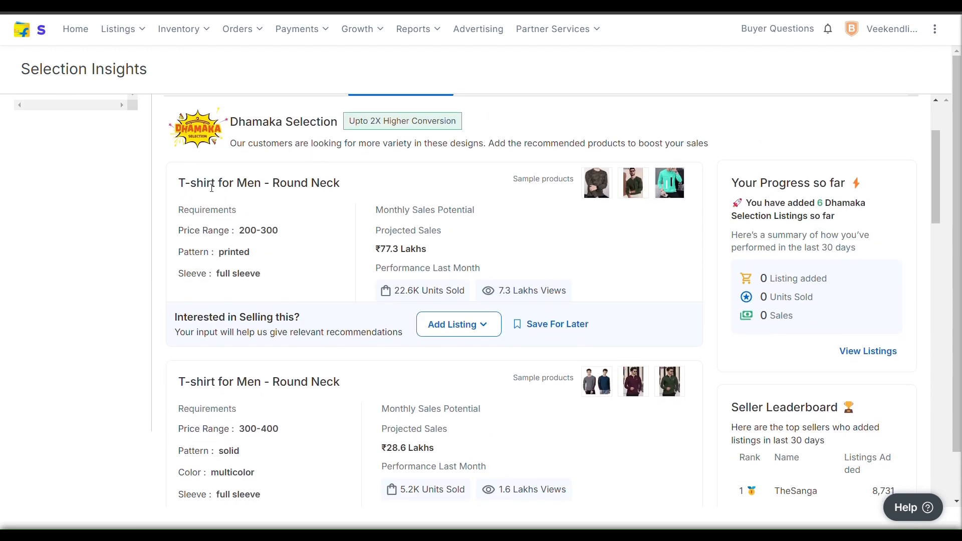
pyautogui.scroll(2, 362, 204)
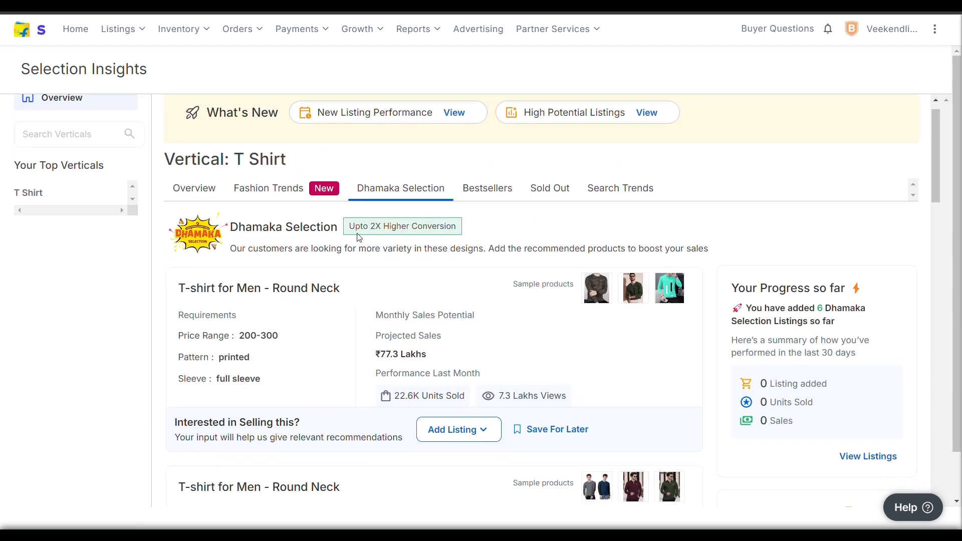
pyautogui.scroll(-1, 505, 307)
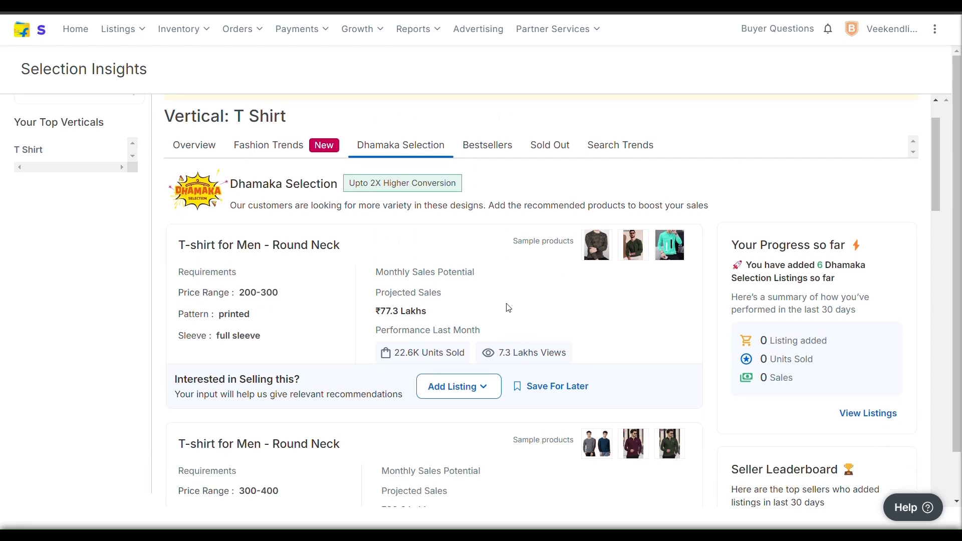
pyautogui.scroll(-4, 466, 337)
pyautogui.scroll(5, 468, 326)
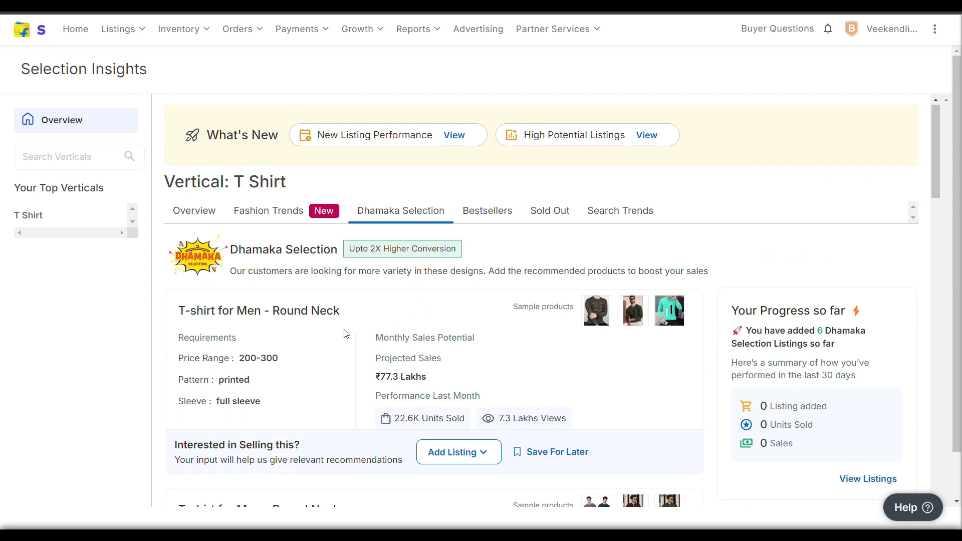
pyautogui.scroll(-5, 387, 333)
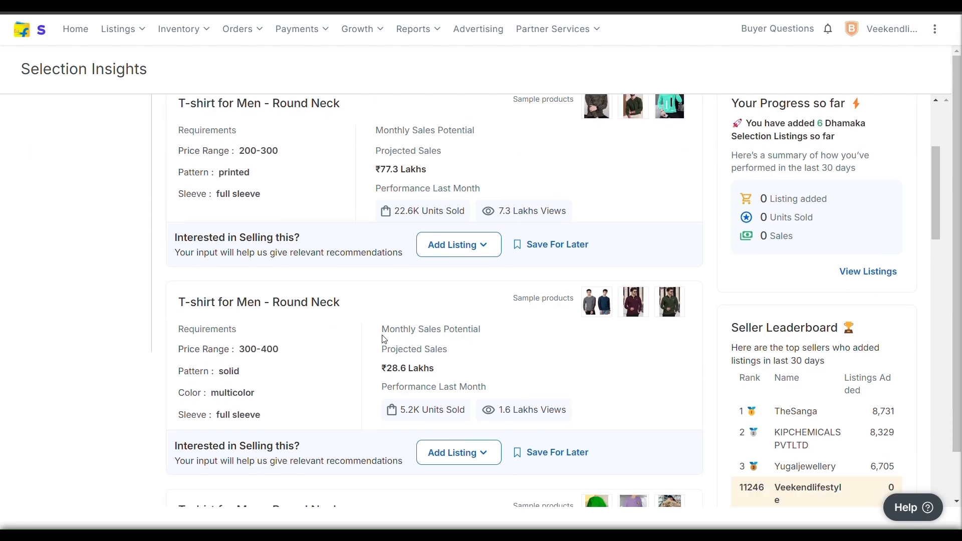
pyautogui.scroll(3, 382, 331)
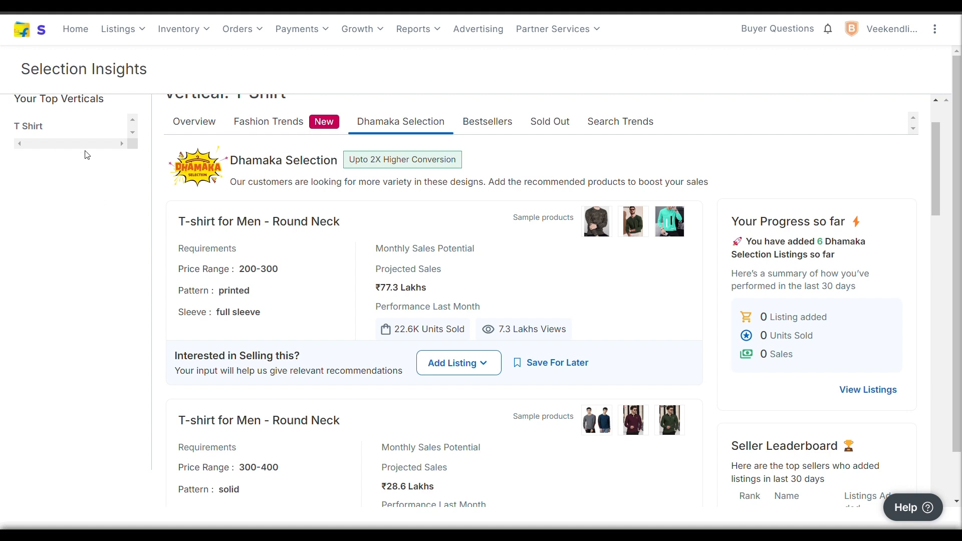
pyautogui.scroll(2, 94, 160)
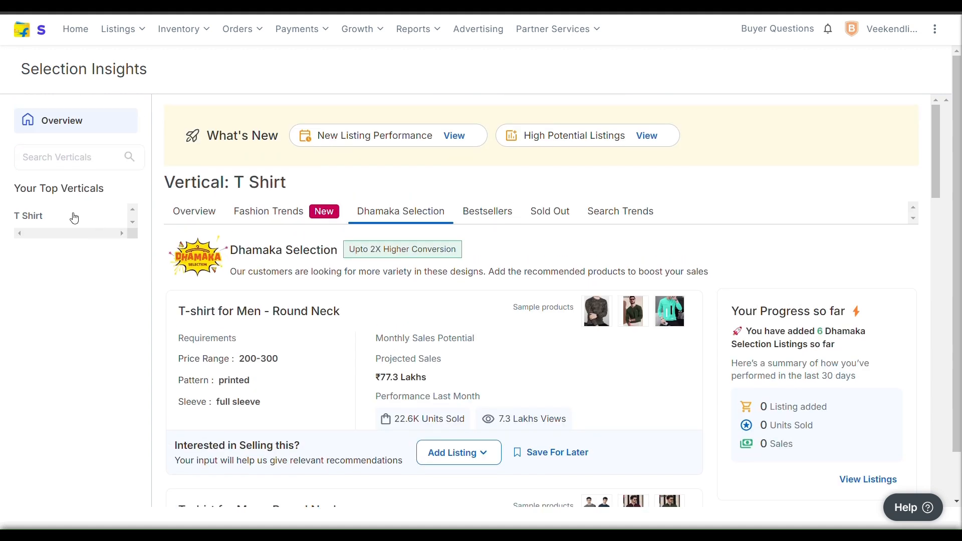
# Search the verticals for "appa" and browse the suggested categories
pyautogui.click(74, 217)
pyautogui.click(89, 150)
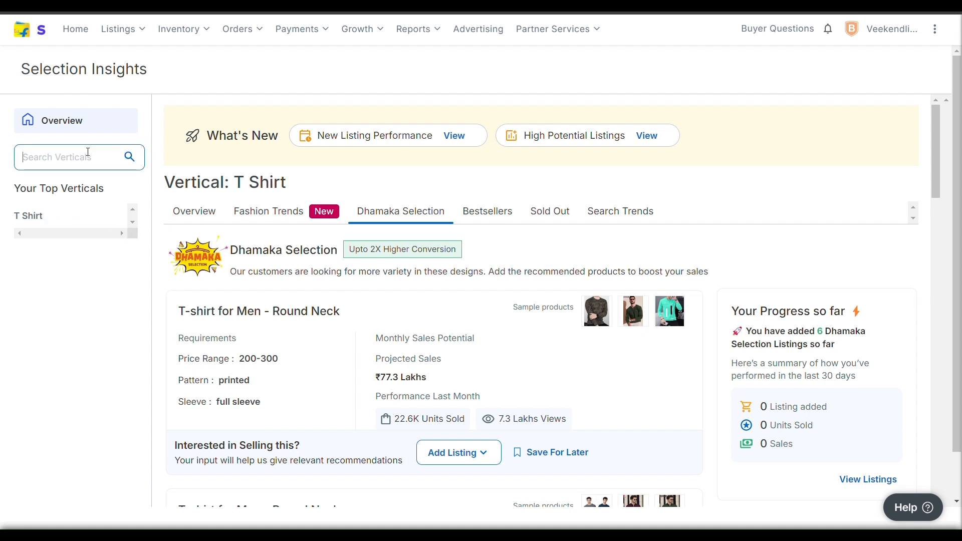
pyautogui.write('appaa')
pyautogui.press('BackSpace')
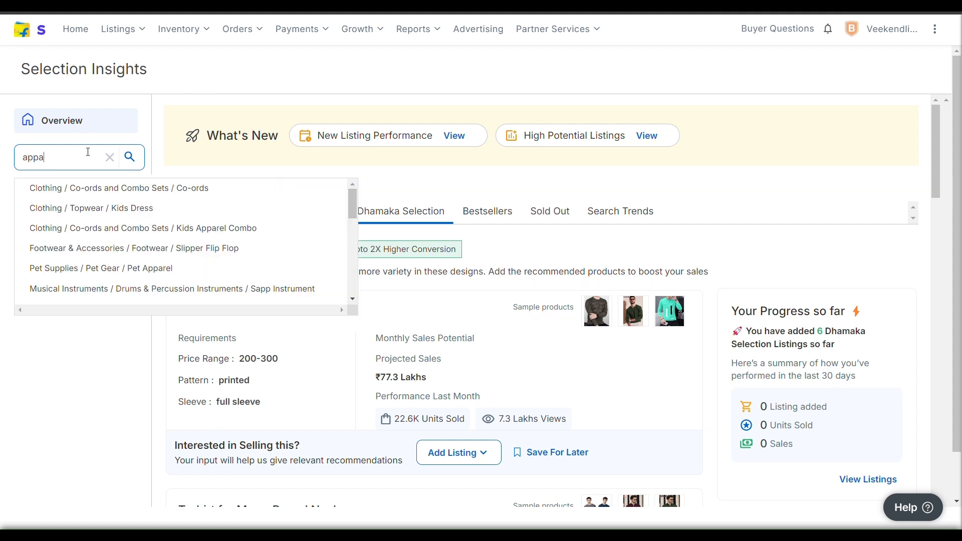
pyautogui.scroll(-5, 161, 235)
pyautogui.scroll(3, 161, 235)
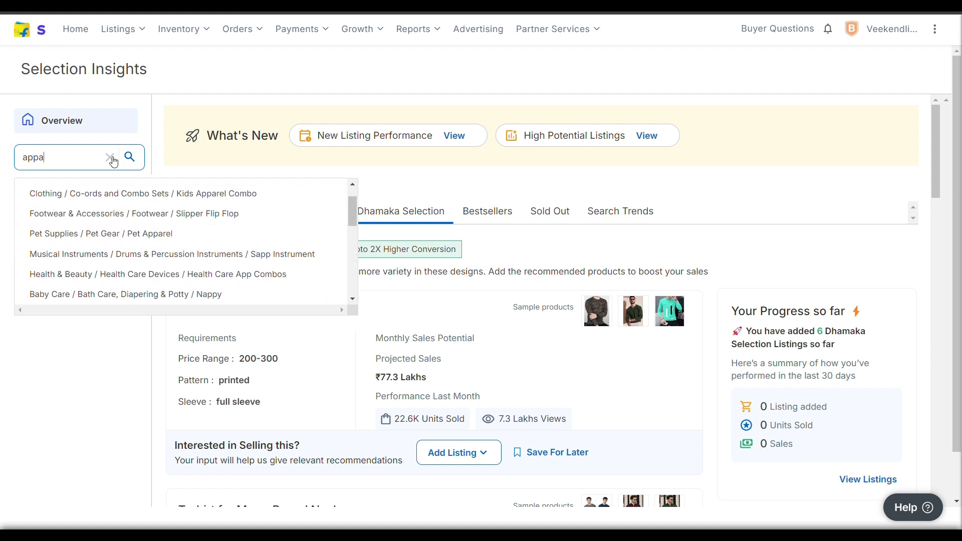
# Search the verticals for "tshirt" instead and select Clothing / Topwear / T Shirts
pyautogui.click(114, 161)
pyautogui.click(84, 166)
pyautogui.write('tshirt')
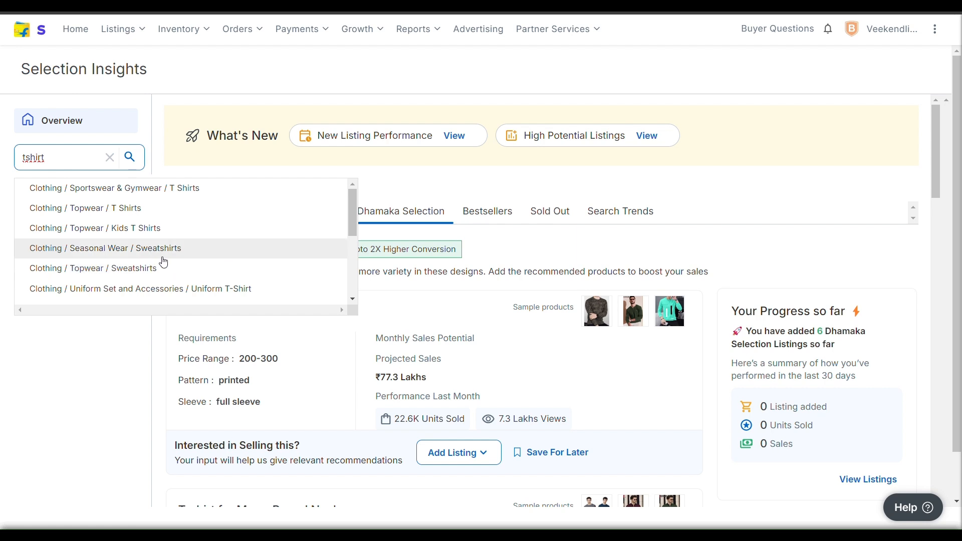
pyautogui.scroll(-1, 141, 244)
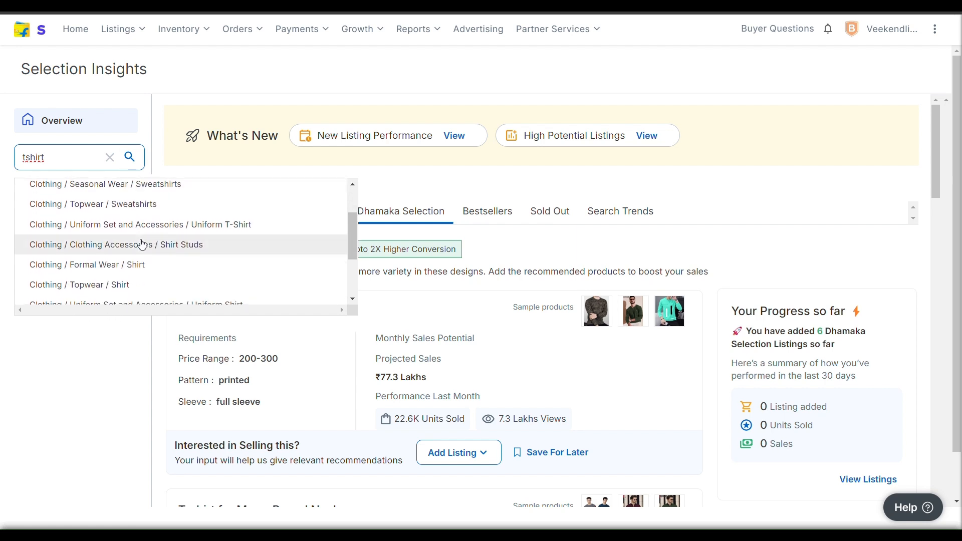
pyautogui.scroll(-1, 142, 244)
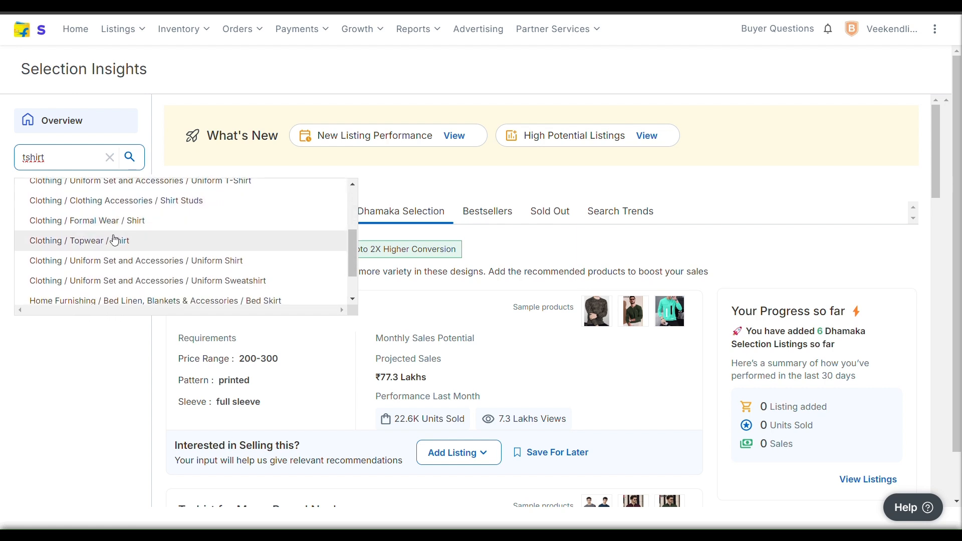
pyautogui.scroll(-2, 140, 269)
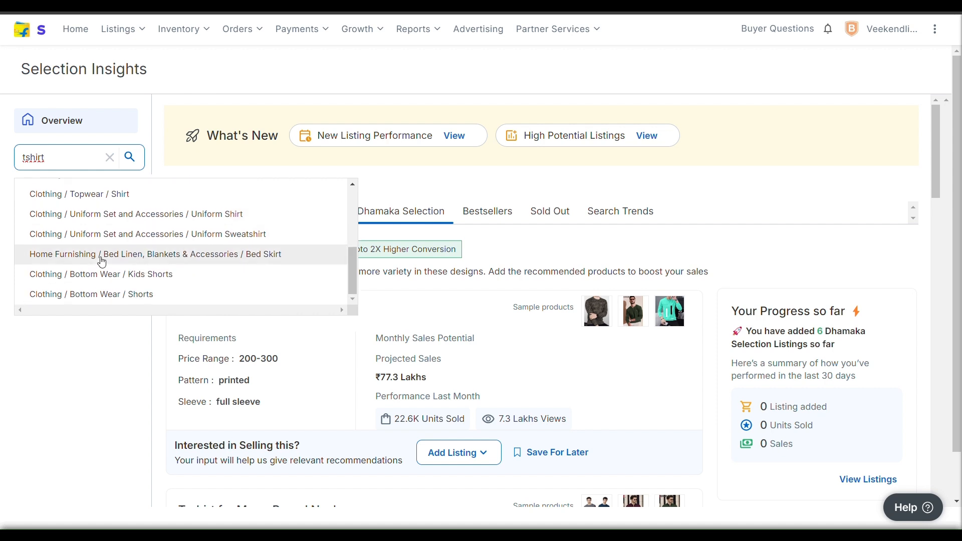
pyautogui.click(94, 345)
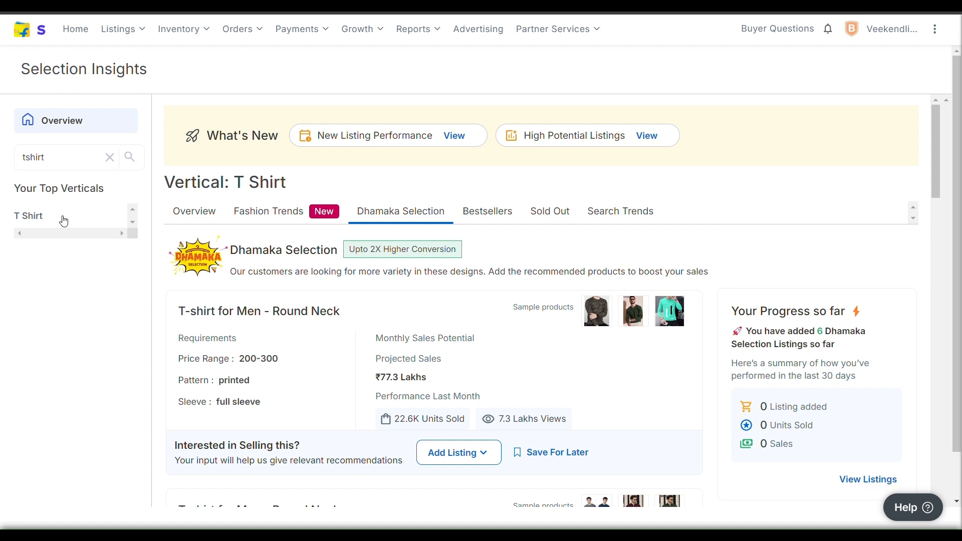
pyautogui.click(64, 162)
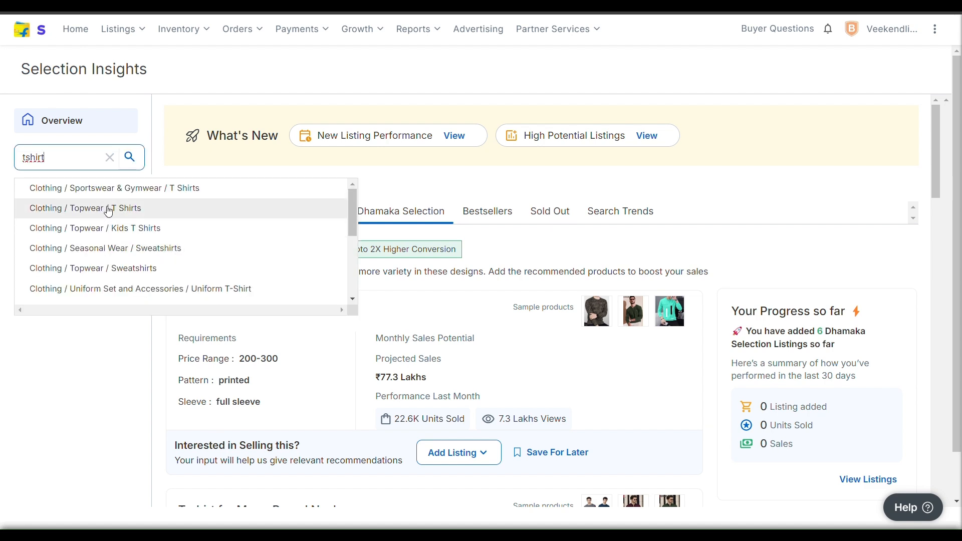
pyautogui.click(81, 216)
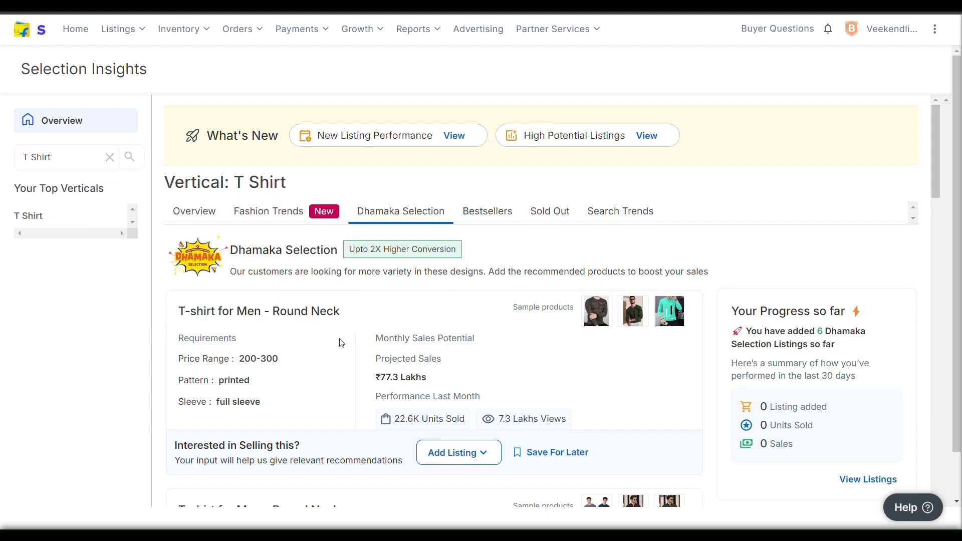
# Review the printed full-sleeve men's round-neck T-shirt recommendation and check its options for adding a listing
pyautogui.scroll(-3, 343, 341)
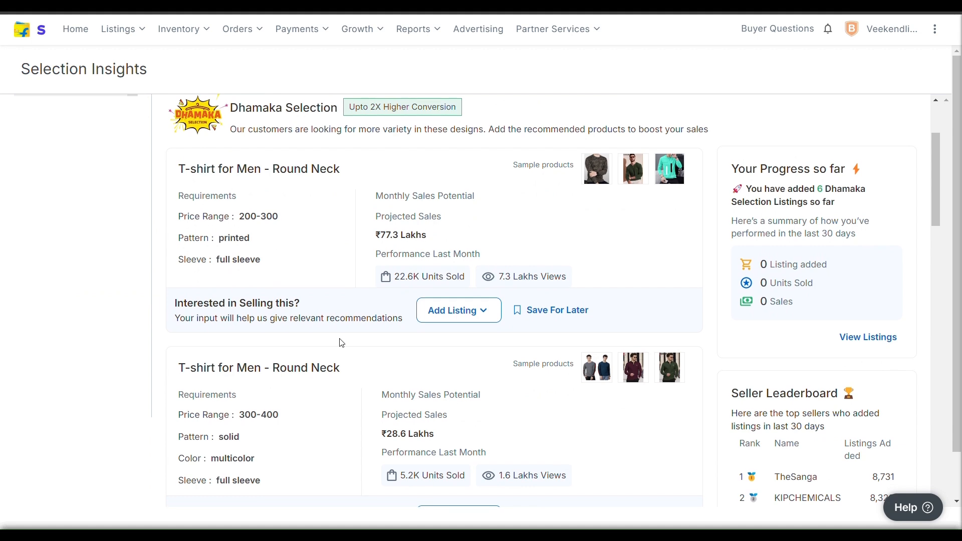
pyautogui.scroll(-1, 341, 342)
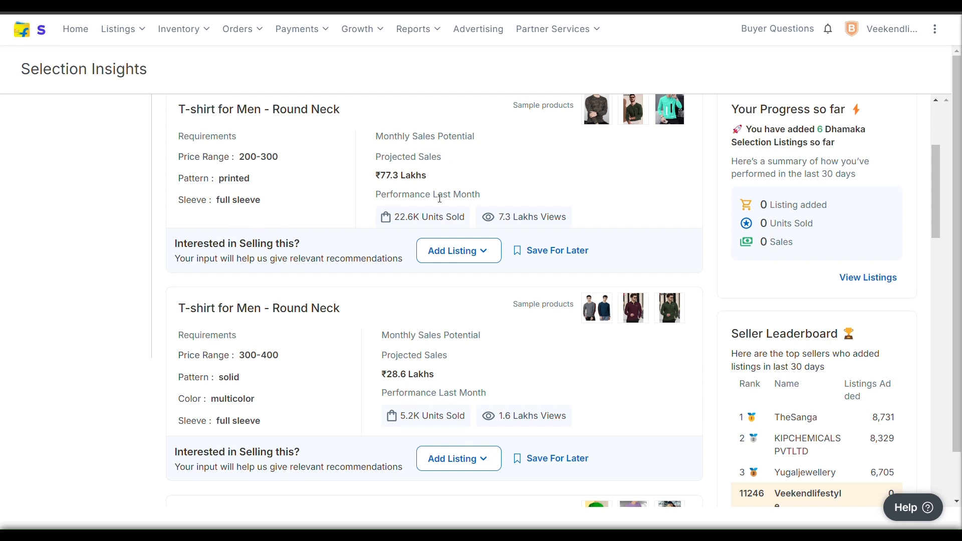
pyautogui.scroll(1, 377, 213)
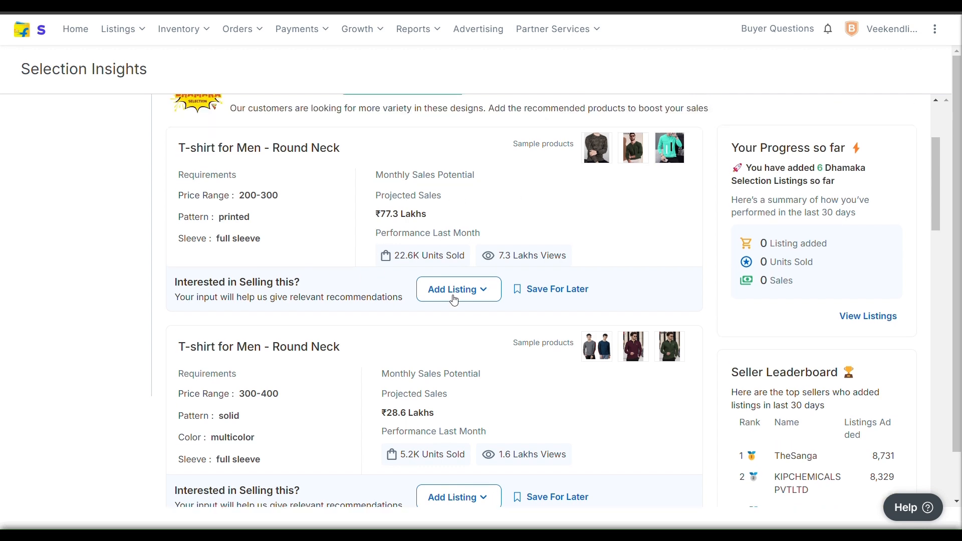
pyautogui.click(483, 291)
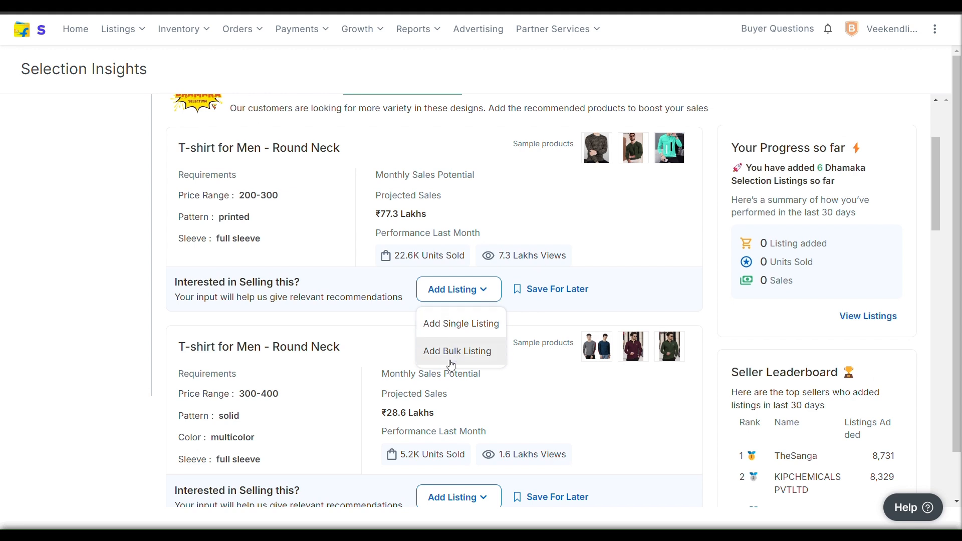
pyautogui.click(601, 252)
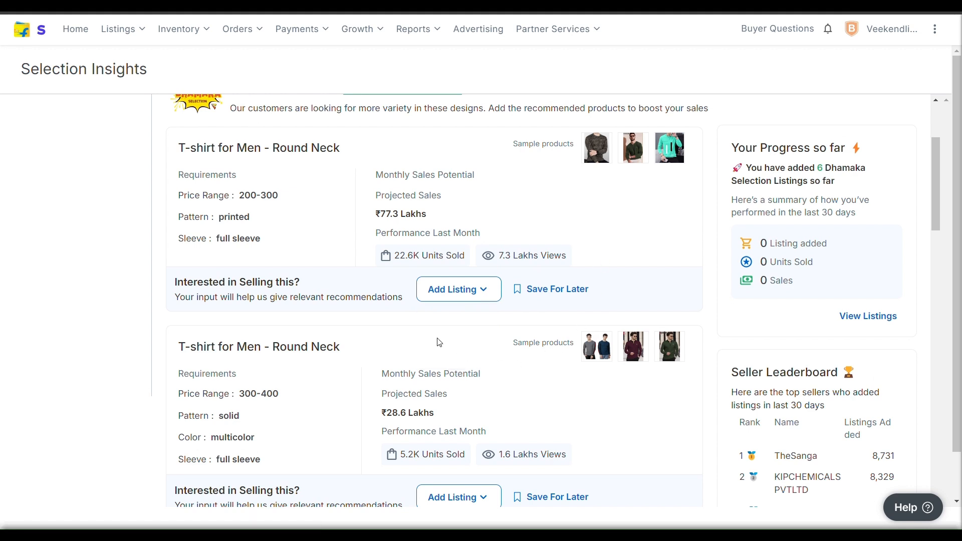
# Examine the requirements and sales figures of the remaining men's round-neck and women's polo T-shirt recommendations
pyautogui.scroll(-3, 440, 343)
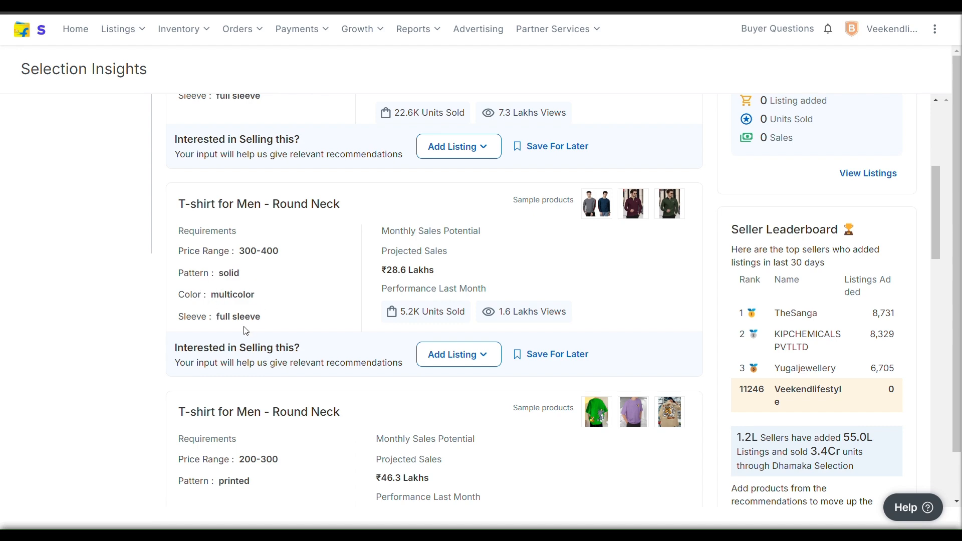
pyautogui.scroll(-3, 358, 382)
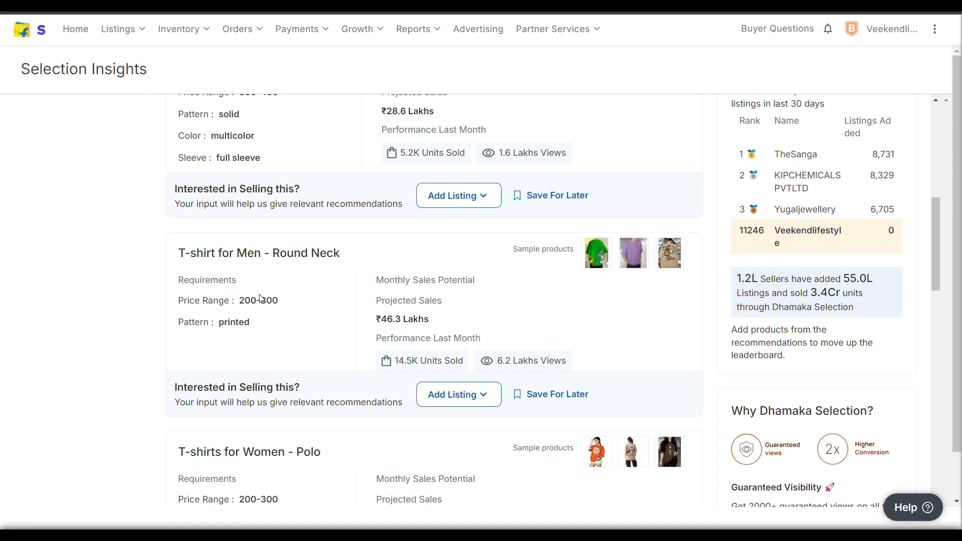
pyautogui.scroll(-4, 250, 383)
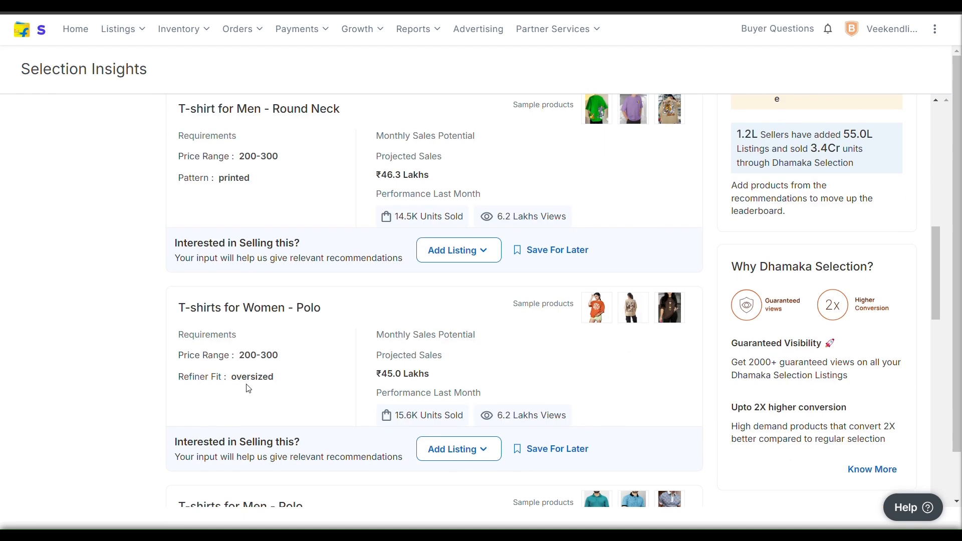
pyautogui.scroll(15, 248, 384)
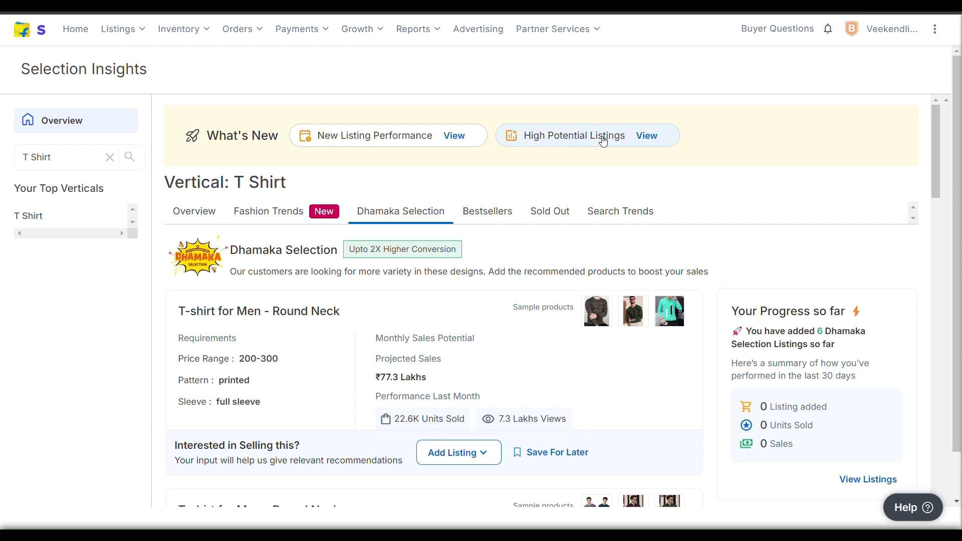
# Open the Bestsellers recommendations, return to Dhamaka Selection and bring its product filters into view
pyautogui.click(481, 213)
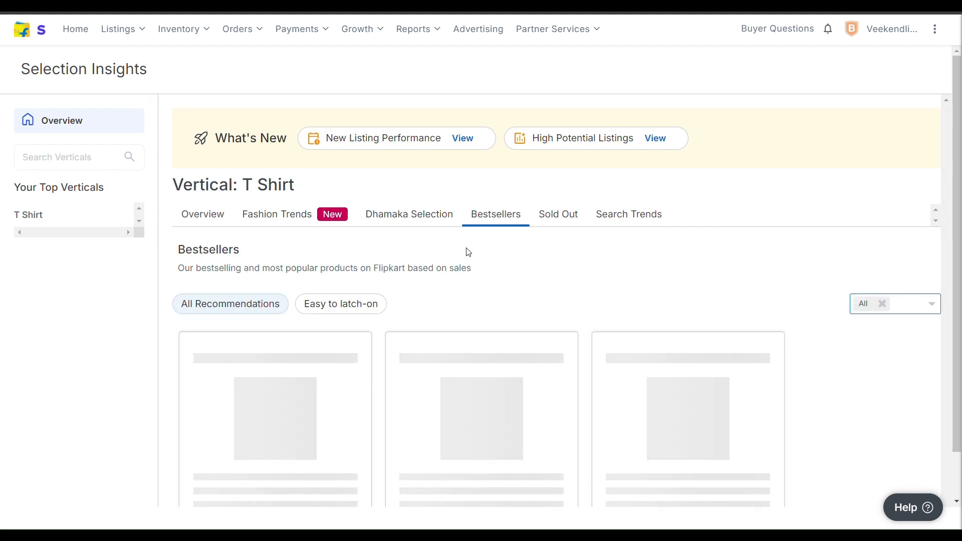
pyautogui.click(403, 216)
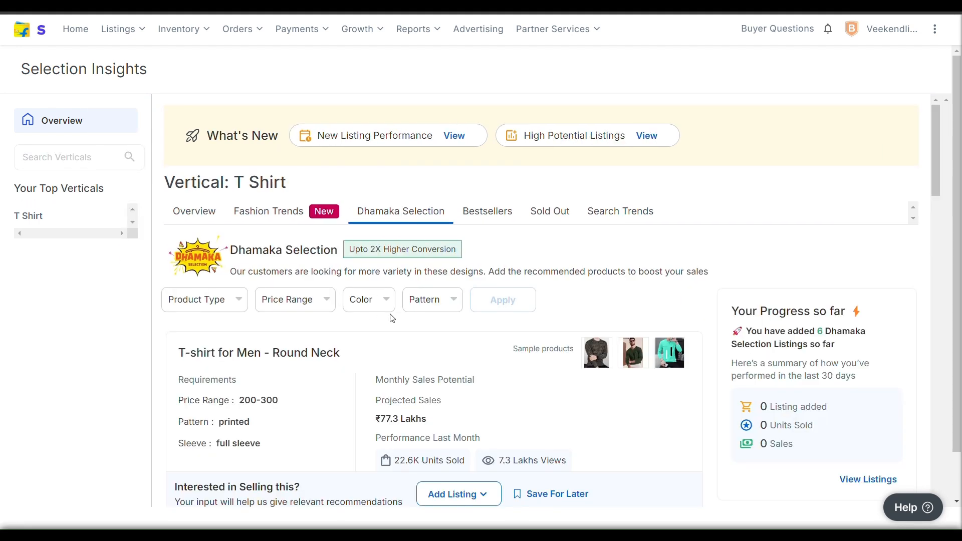
pyautogui.scroll(-1, 216, 346)
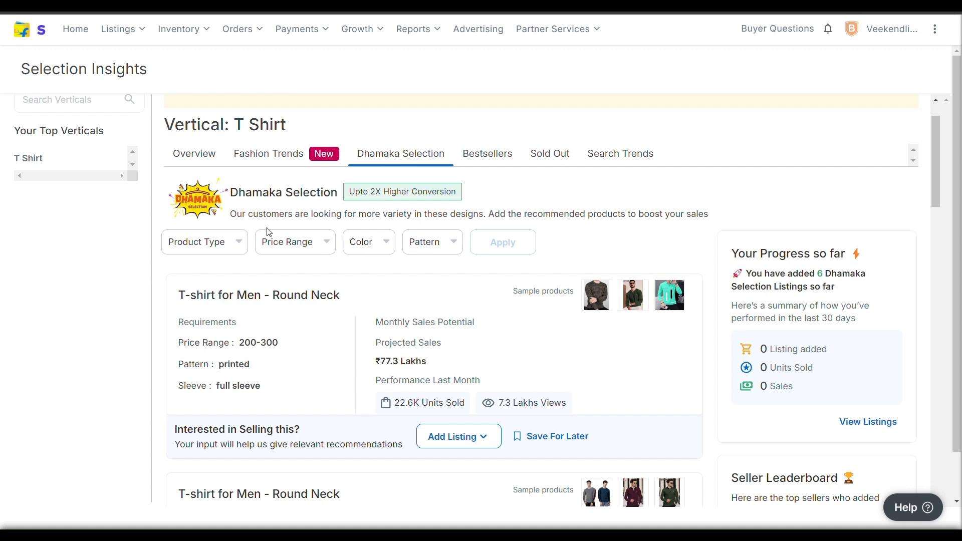
# Select the 400-500 price range and the T-shirt For Men - Round Neck product type as recommendation filters
pyautogui.click(323, 249)
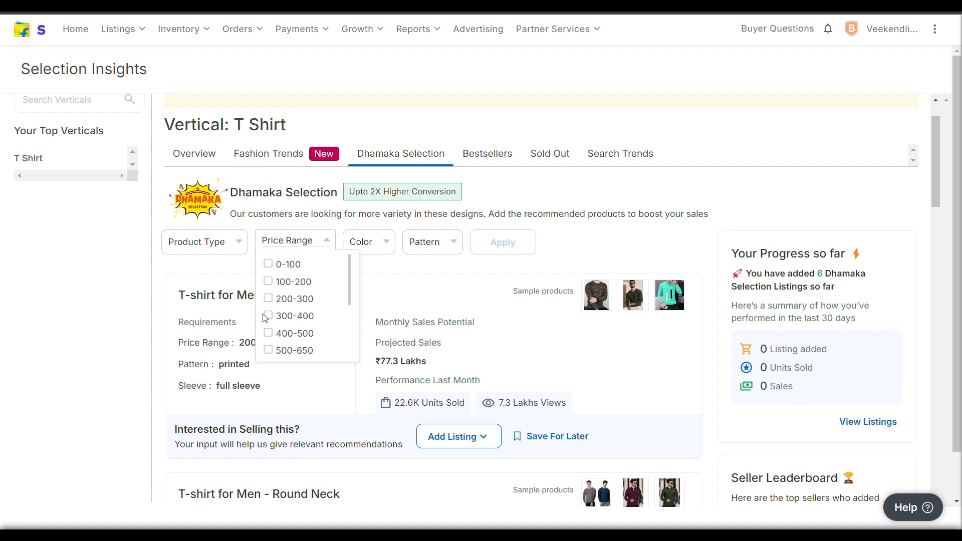
pyautogui.click(269, 335)
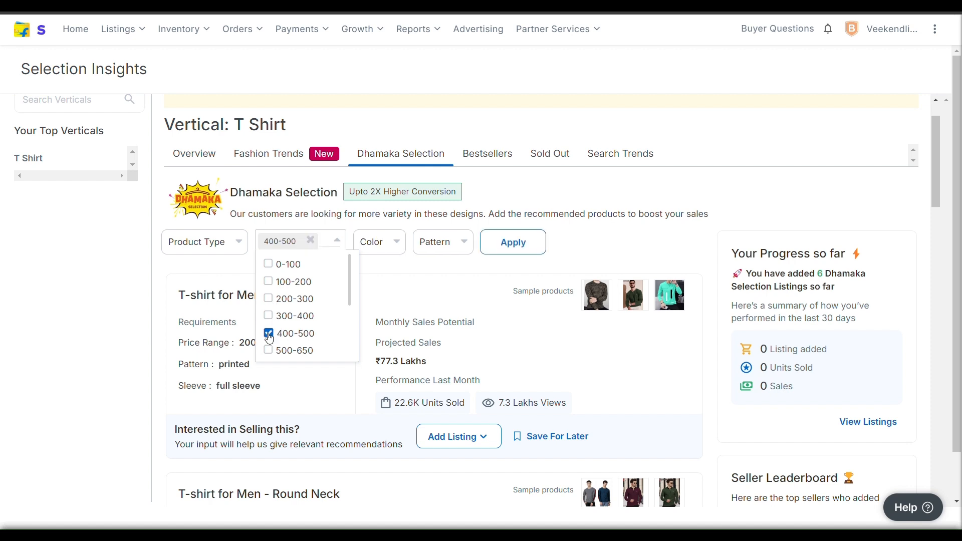
pyautogui.click(399, 268)
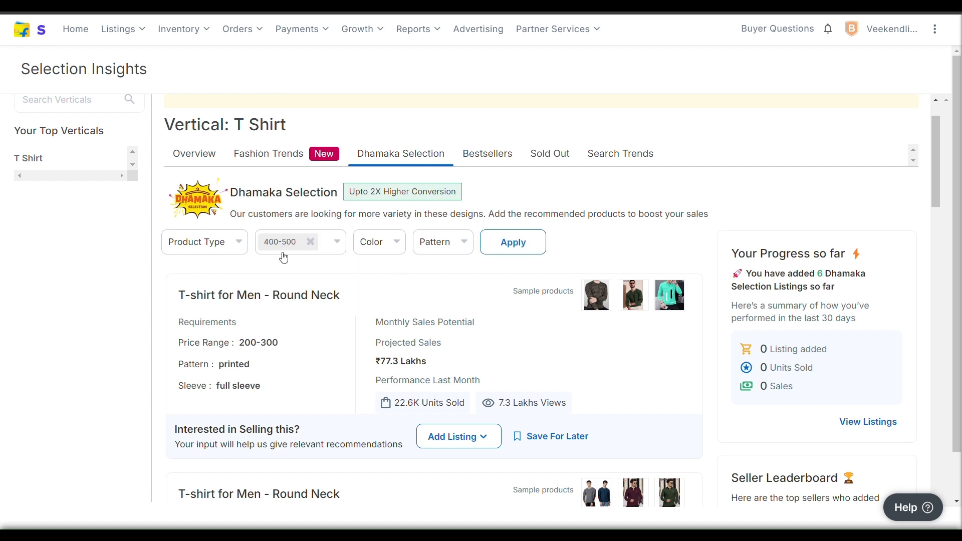
pyautogui.click(229, 250)
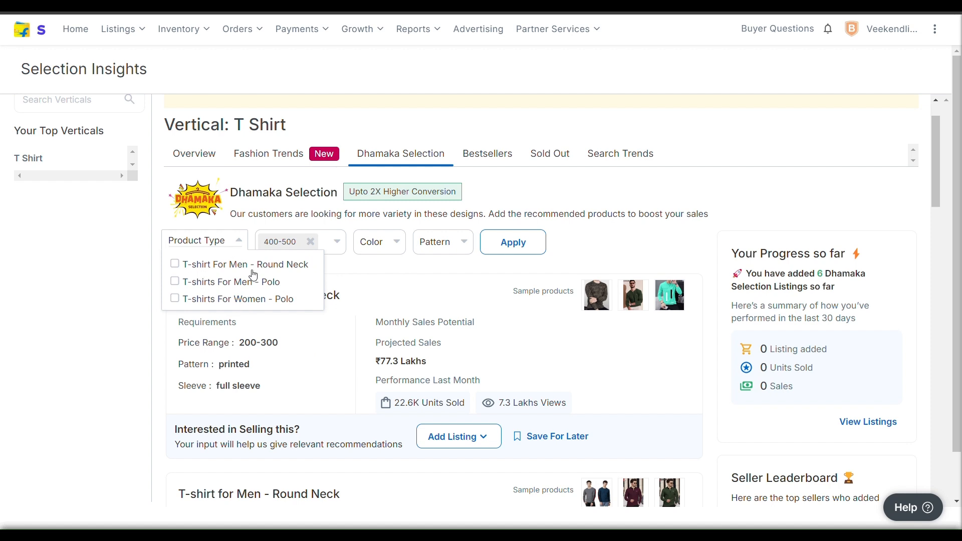
pyautogui.click(176, 265)
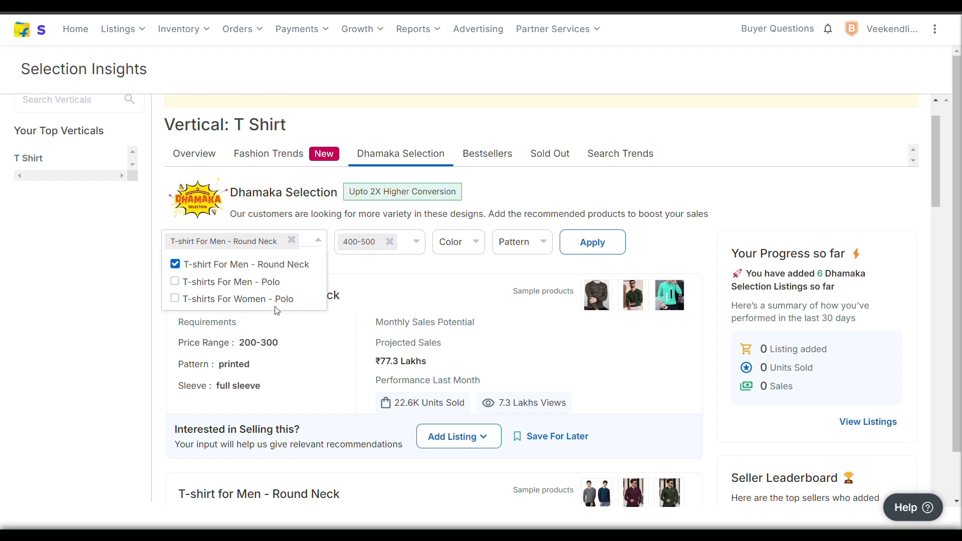
pyautogui.click(405, 280)
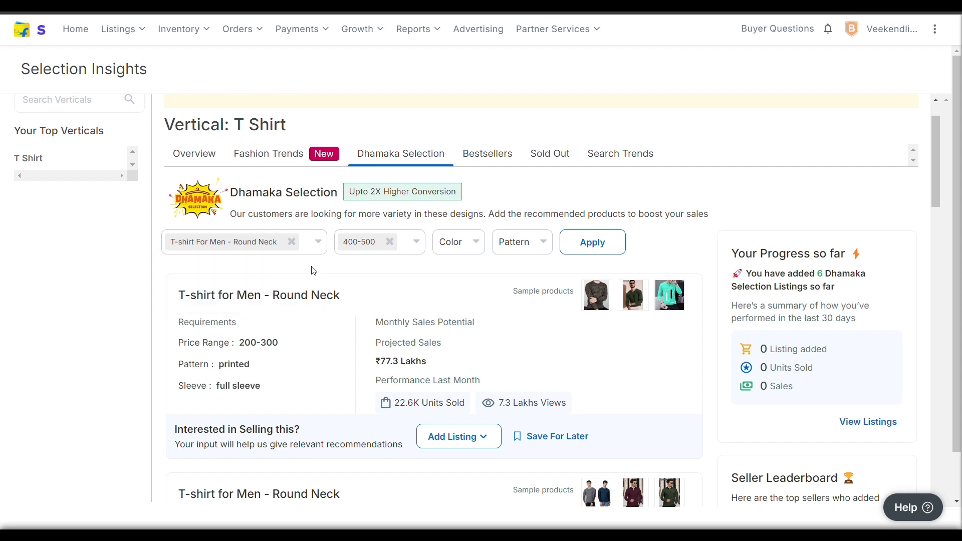
pyautogui.click(309, 246)
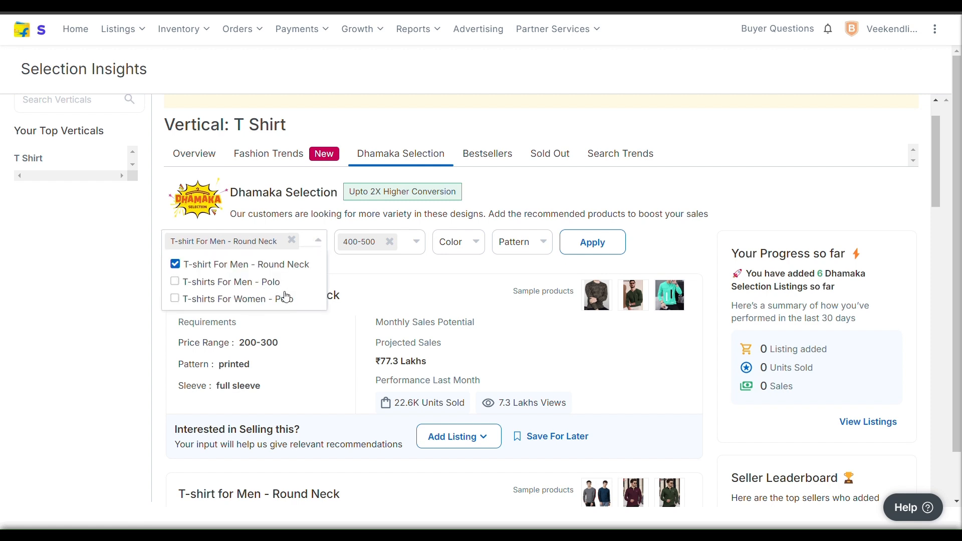
pyautogui.click(365, 269)
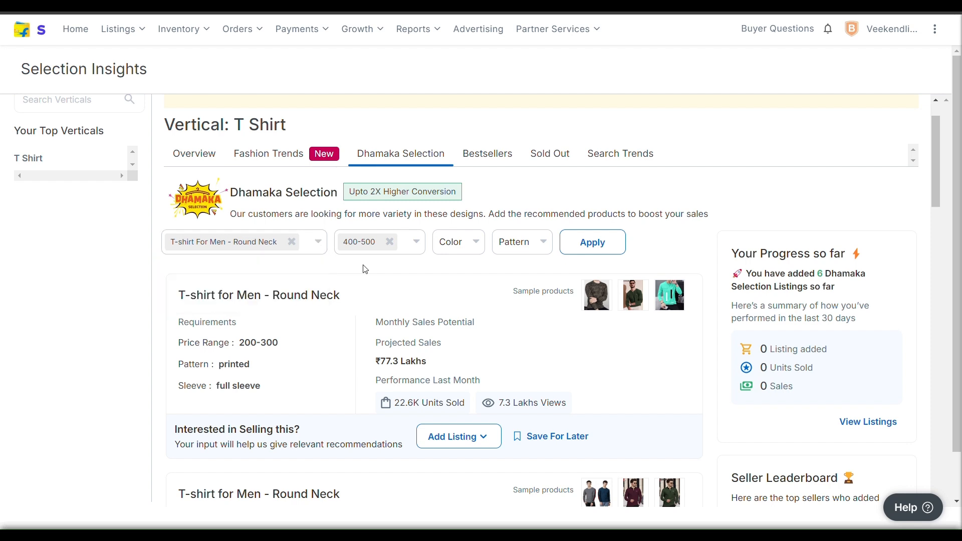
# Look through the available colors and add Black and White to the color filter
pyautogui.click(475, 242)
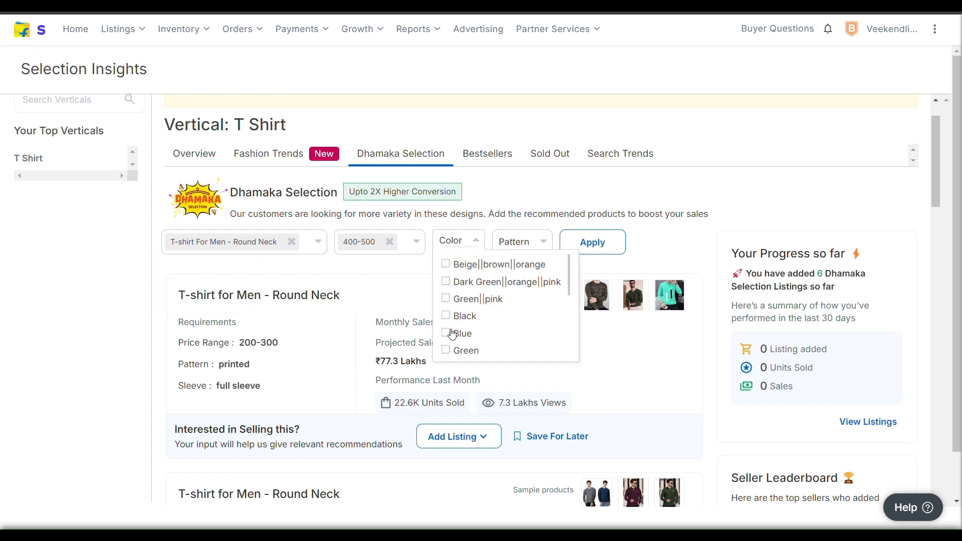
pyautogui.scroll(-1, 466, 333)
pyautogui.scroll(-1, 461, 333)
pyautogui.scroll(3, 464, 333)
pyautogui.scroll(-2, 471, 298)
pyautogui.scroll(-4, 471, 298)
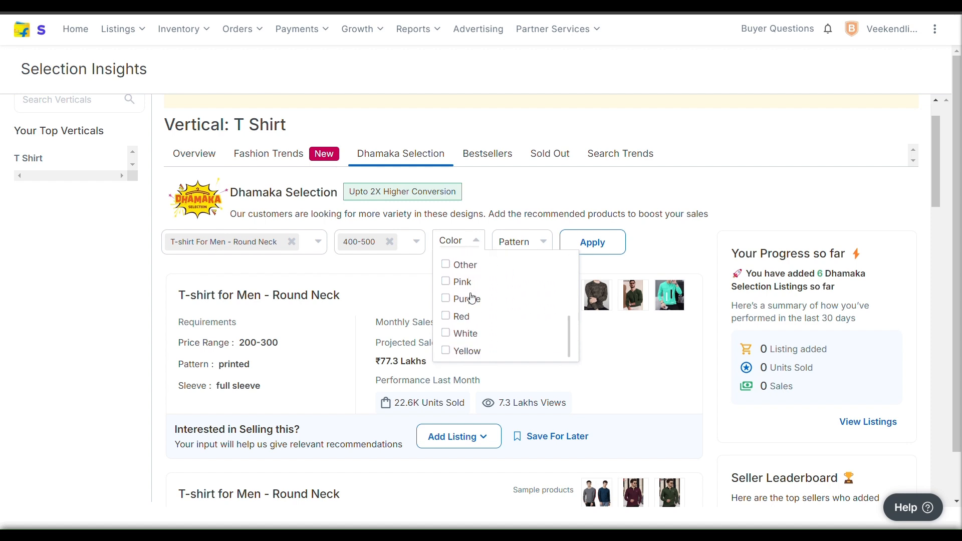
pyautogui.scroll(2, 472, 297)
pyautogui.scroll(2, 472, 298)
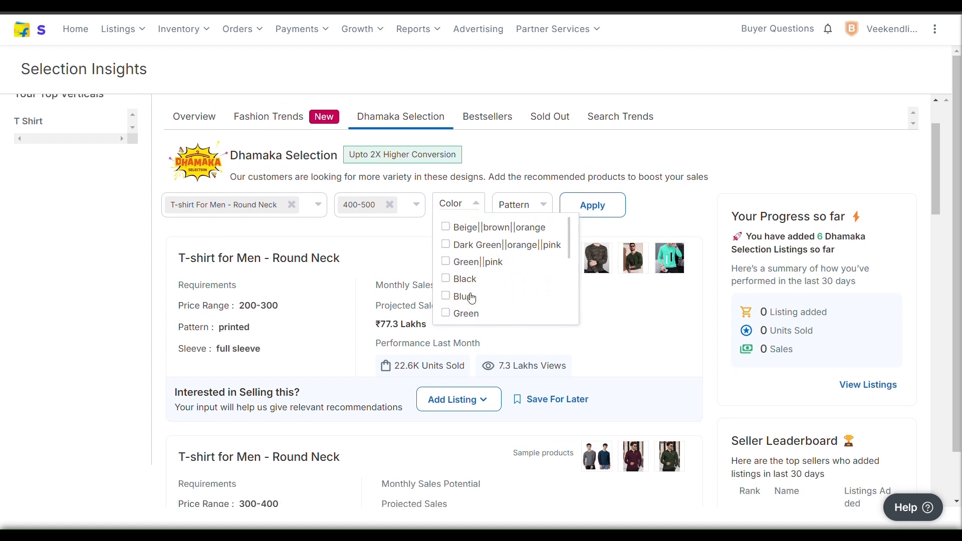
pyautogui.click(446, 276)
pyautogui.scroll(-5, 446, 276)
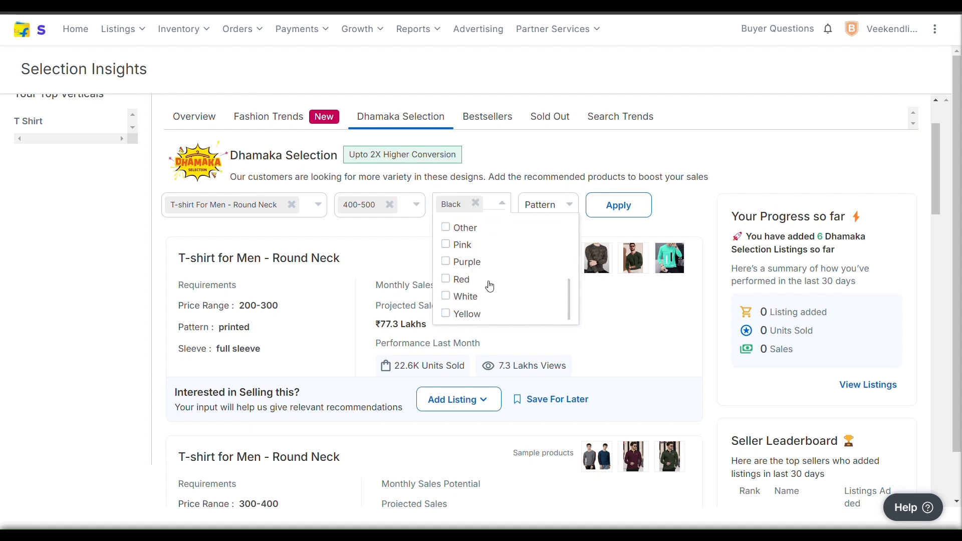
pyautogui.click(446, 298)
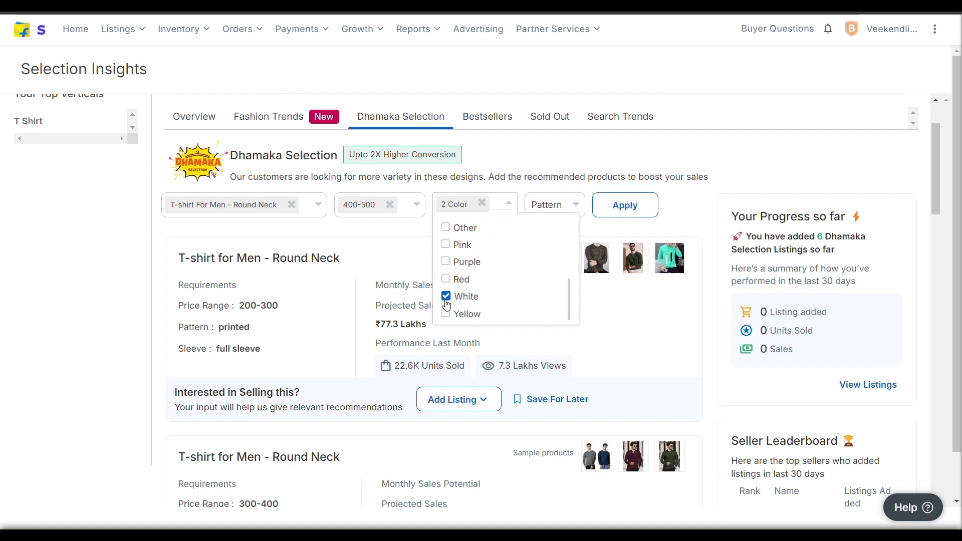
pyautogui.click(402, 234)
# Check the pattern options without choosing one and apply the selected product type, price and color filters
pyautogui.click(568, 213)
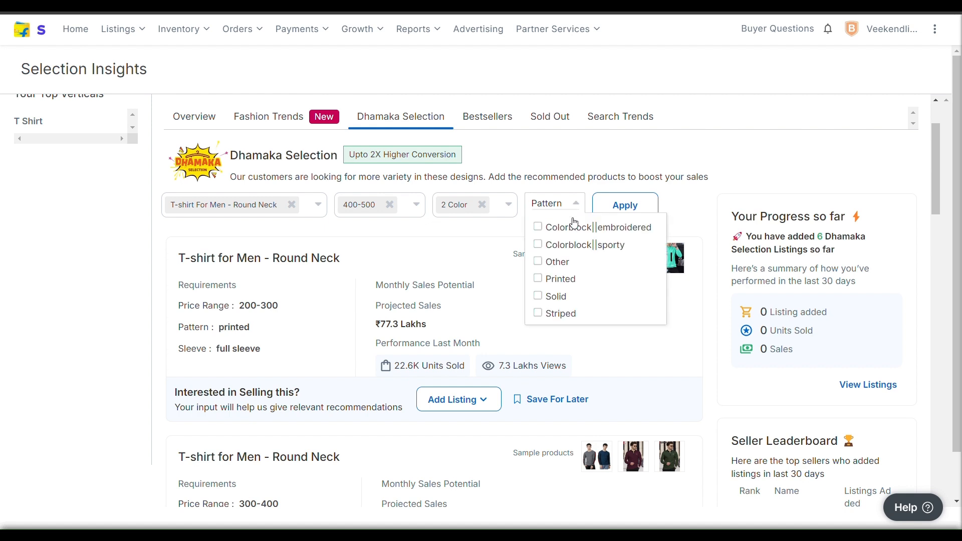
pyautogui.click(500, 237)
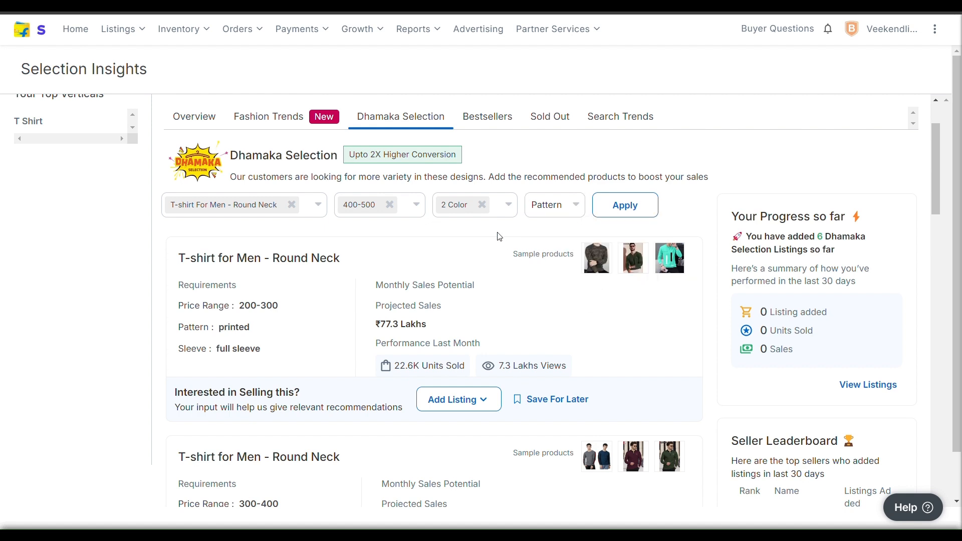
pyautogui.click(640, 211)
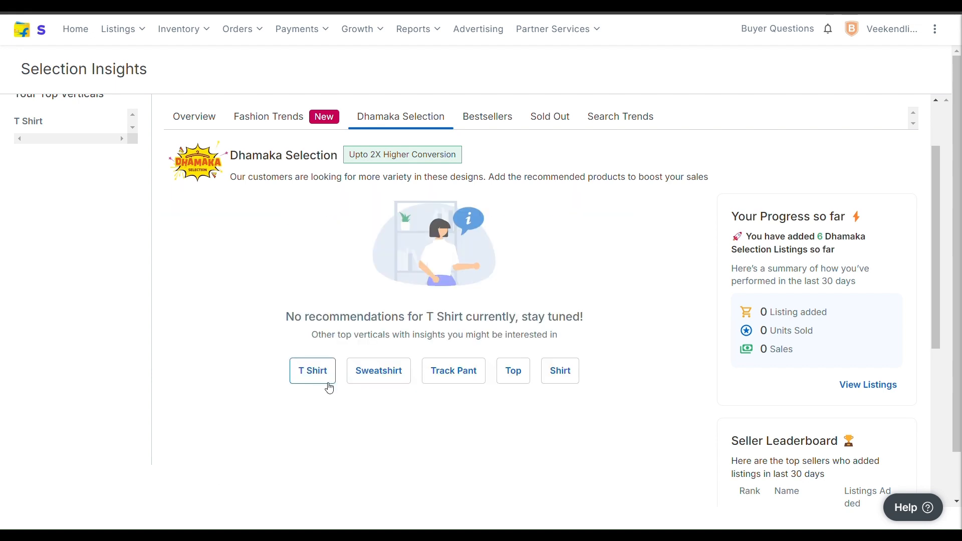
pyautogui.scroll(2, 401, 272)
pyautogui.scroll(-3, 353, 328)
pyautogui.scroll(3, 353, 330)
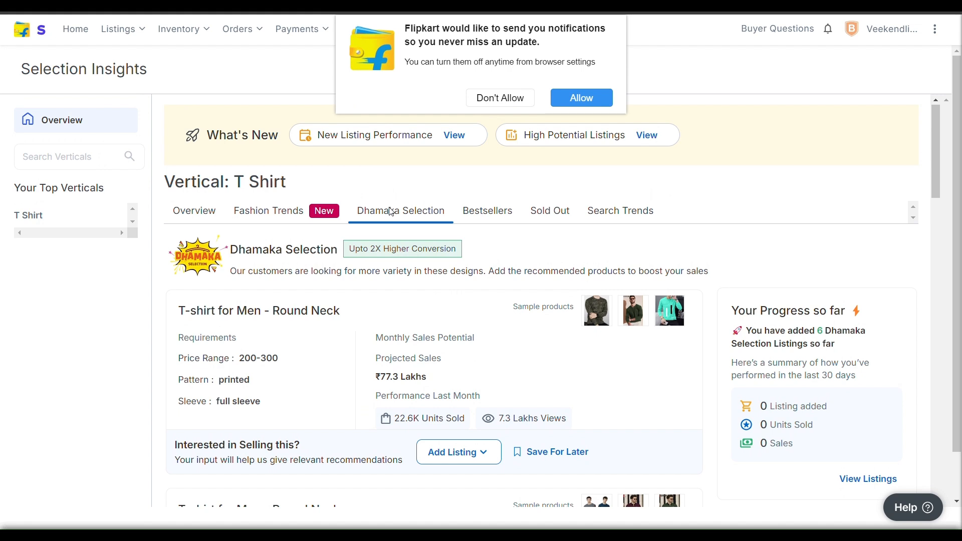
# Switch to Bestsellers and back to Dhamaka Selection, and filter the recommendations by the 400-500 price range only
pyautogui.click(490, 221)
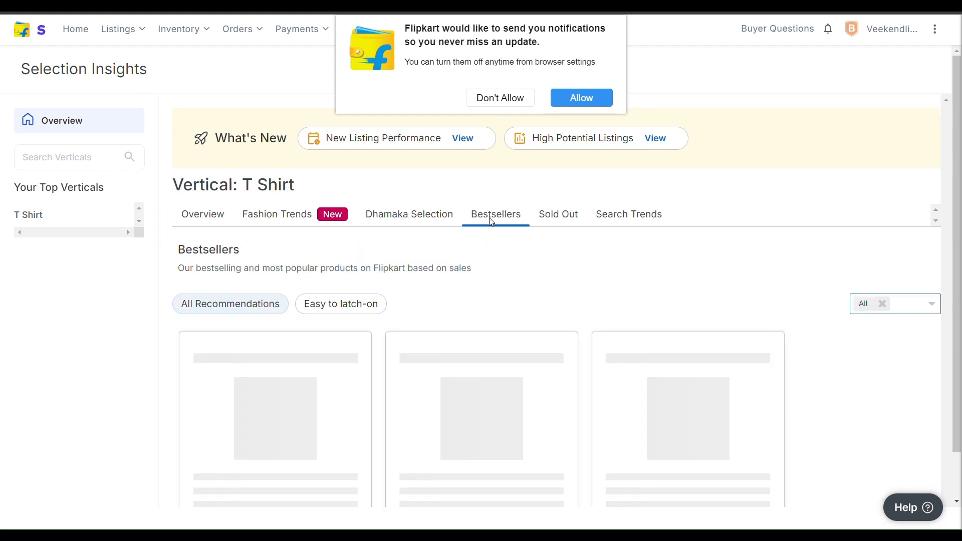
pyautogui.click(412, 217)
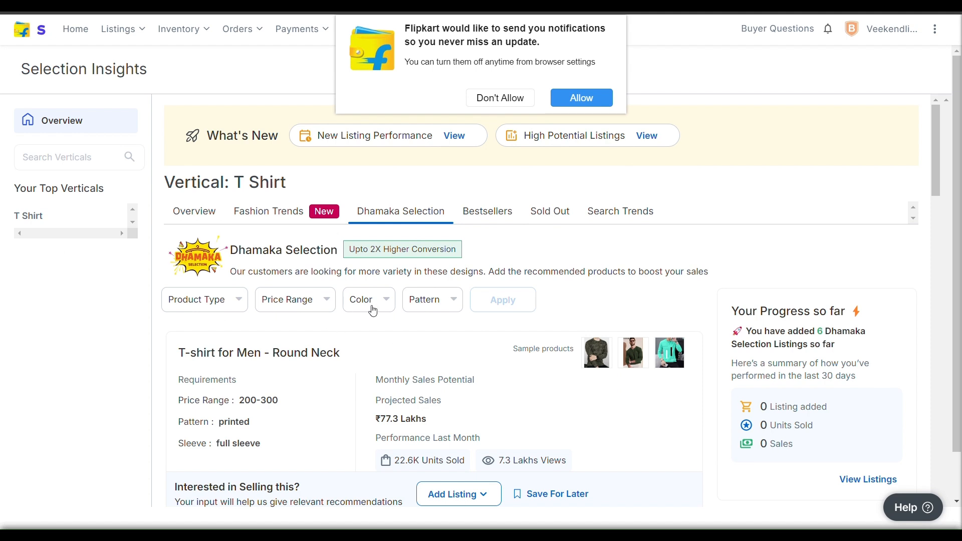
pyautogui.click(323, 300)
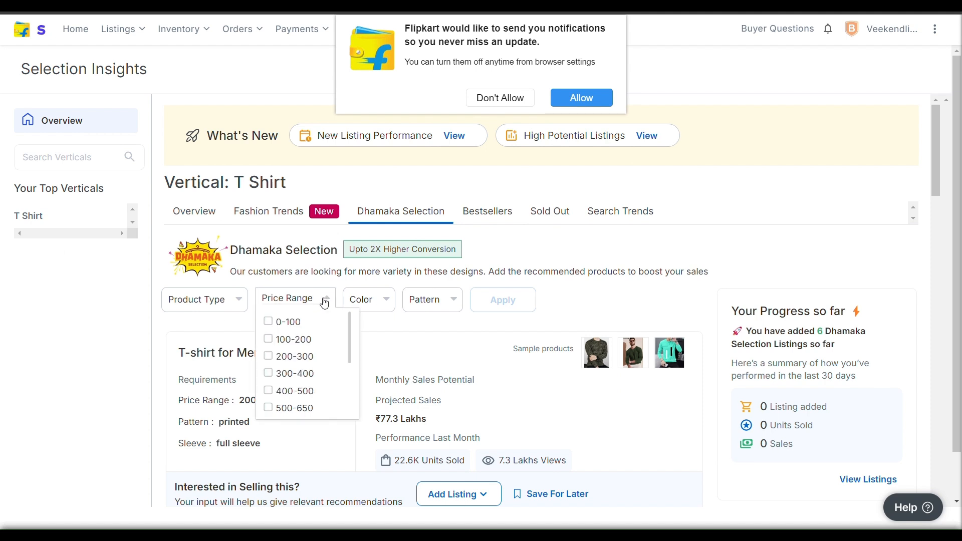
pyautogui.click(269, 391)
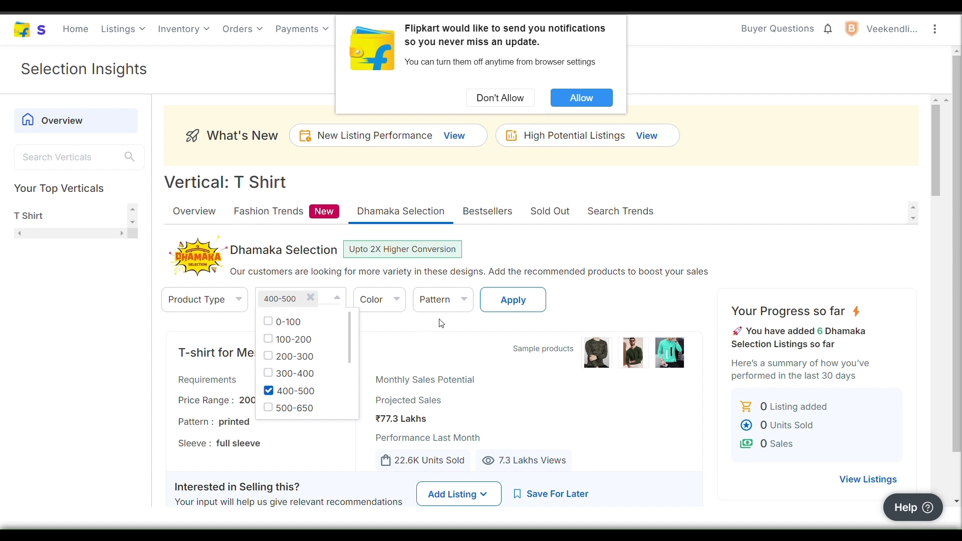
pyautogui.doubleClick(522, 300)
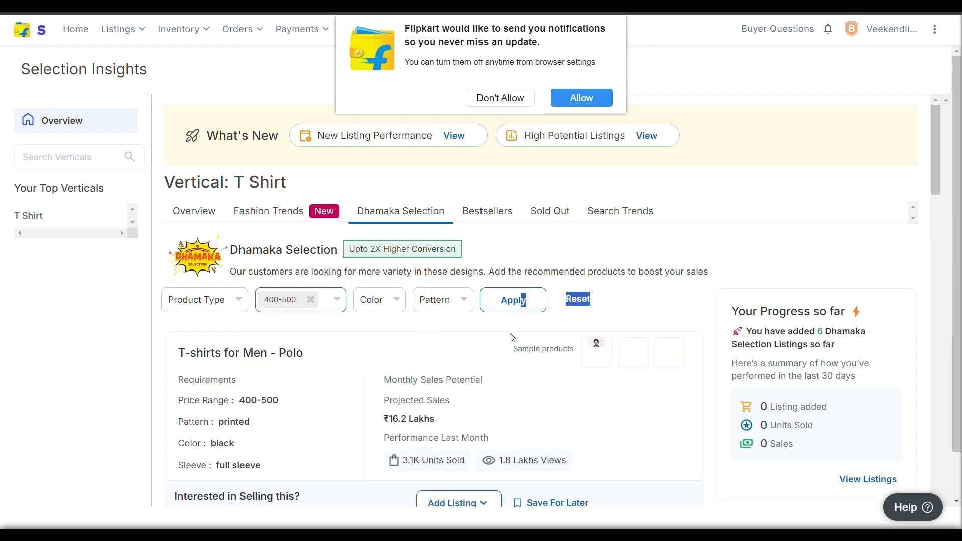
# Examine the men's polo recommendations, view the first two sample images of the striped multicolor one enlarged, and decline the notification request
pyautogui.scroll(-3, 377, 415)
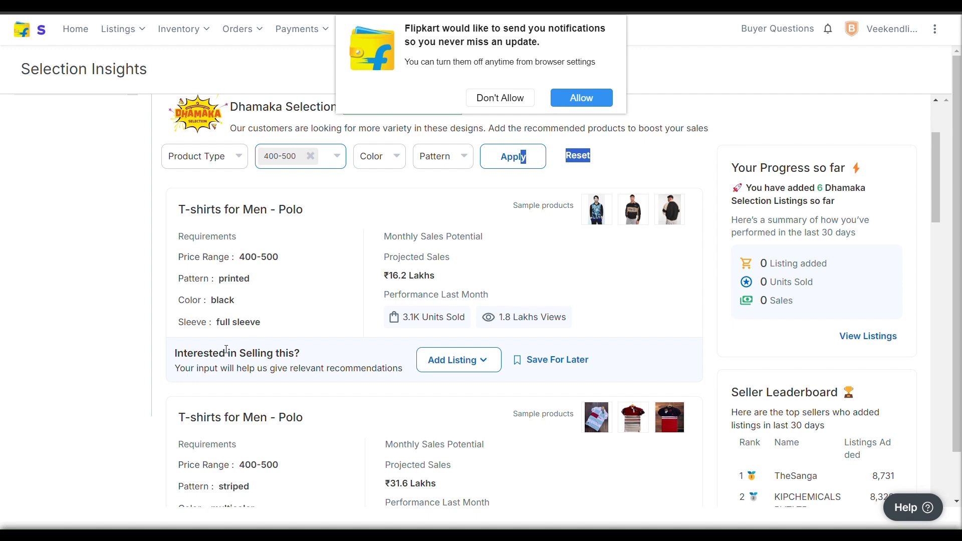
pyautogui.scroll(-4, 341, 341)
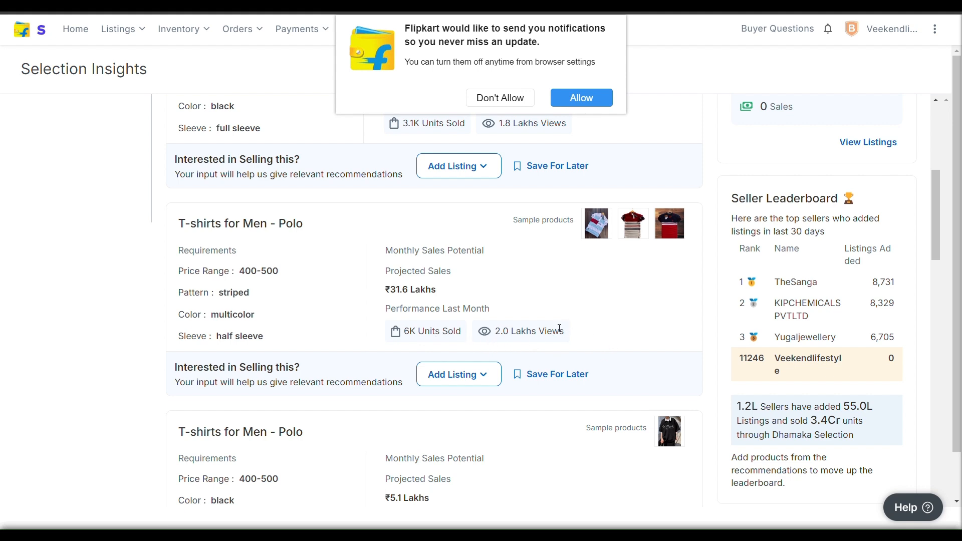
pyautogui.click(598, 225)
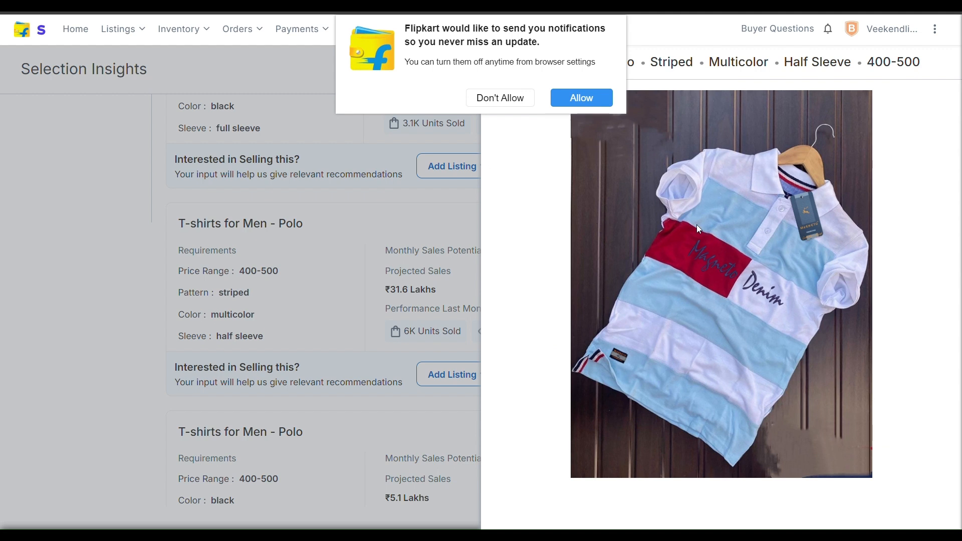
pyautogui.click(501, 98)
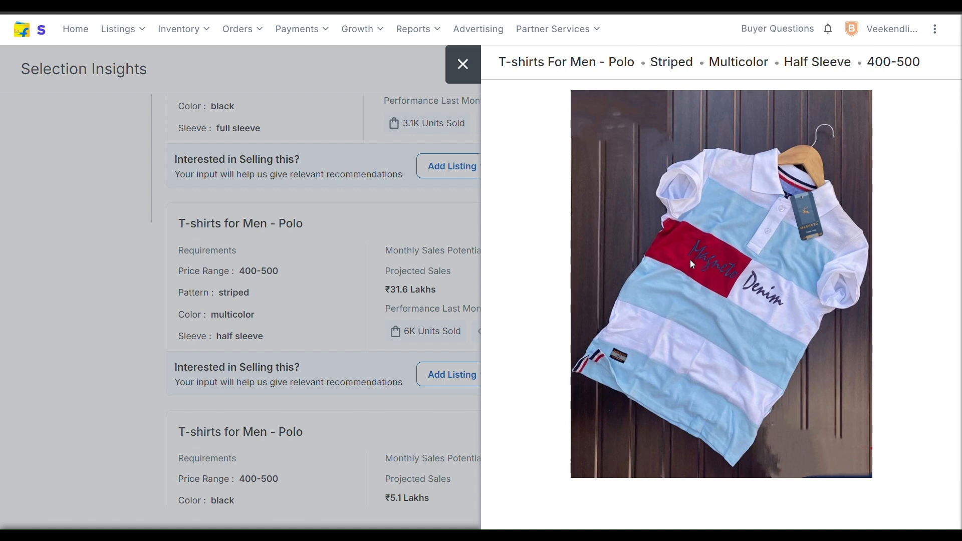
pyautogui.click(463, 63)
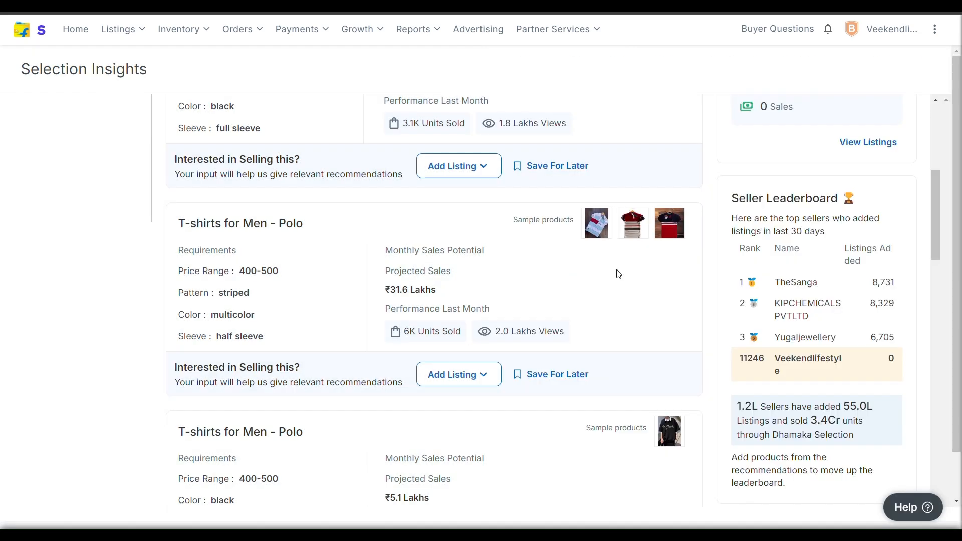
pyautogui.click(637, 229)
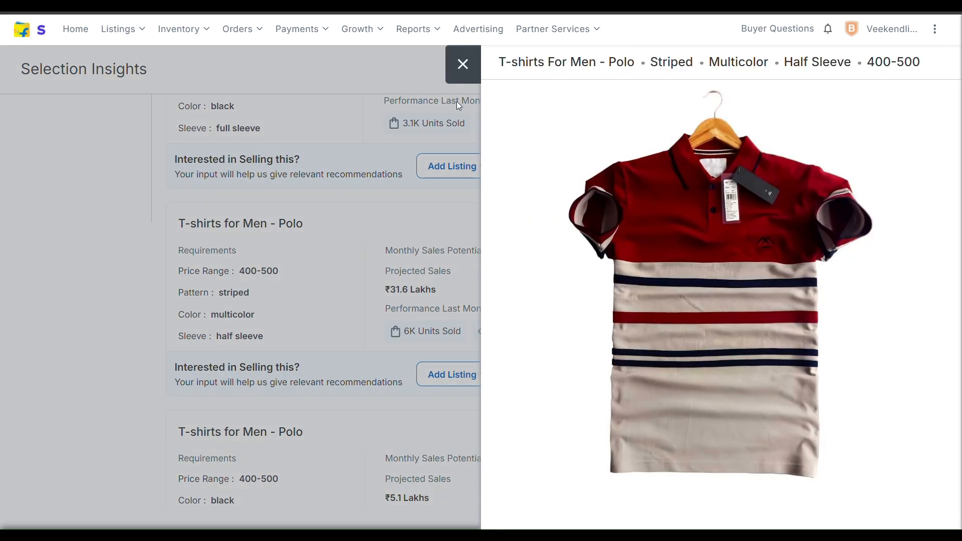
pyautogui.click(462, 65)
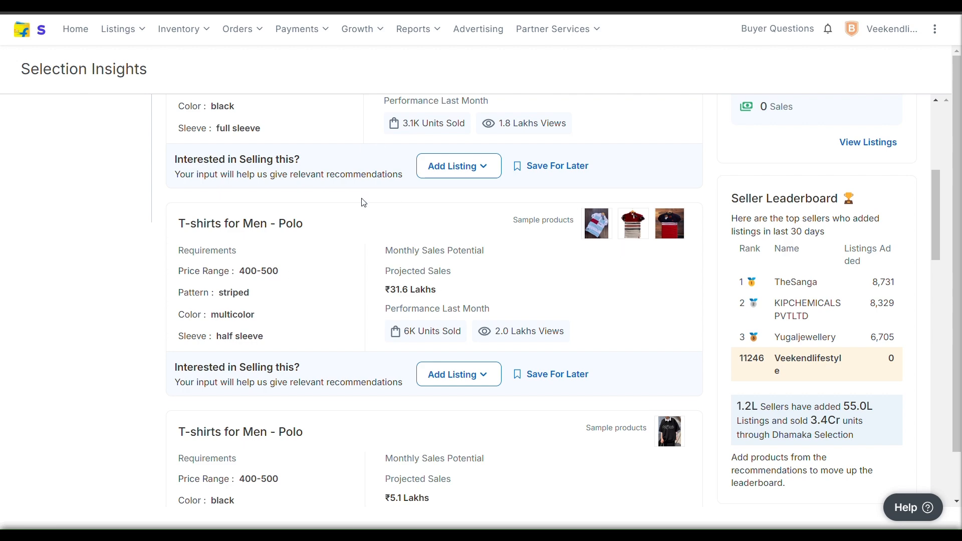
# Add T-shirt For Men - Round Neck to the applied filters and review the requirements and sales figures of the resulting recommendations
pyautogui.scroll(7, 361, 200)
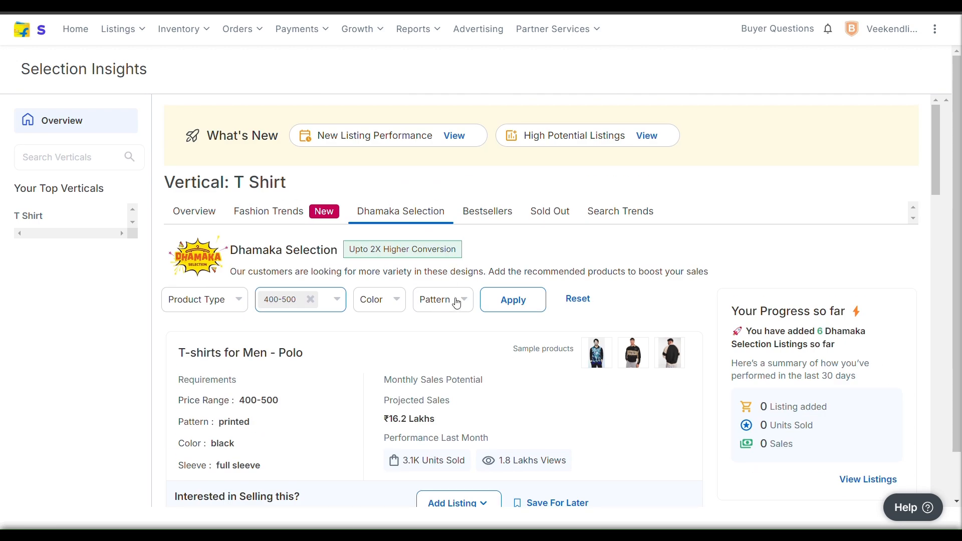
pyautogui.click(230, 304)
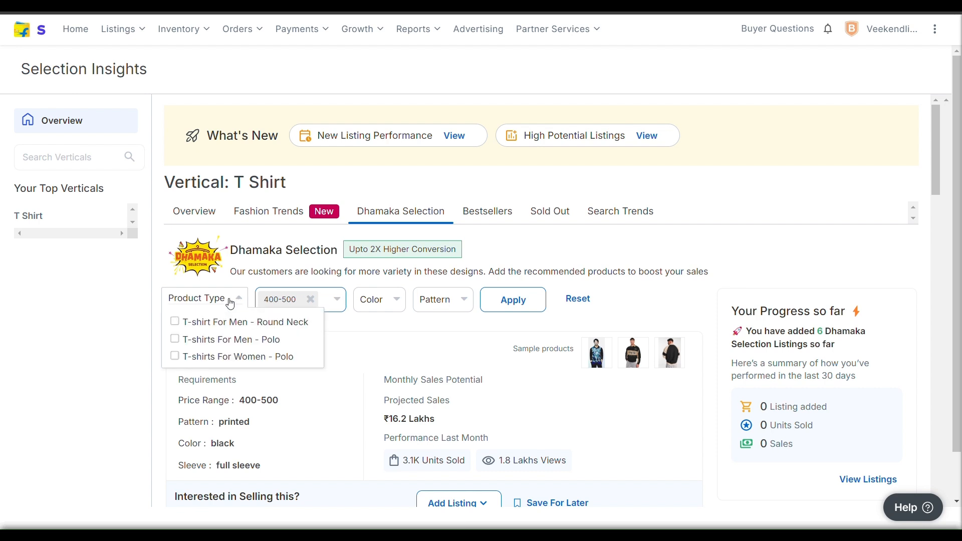
pyautogui.click(175, 323)
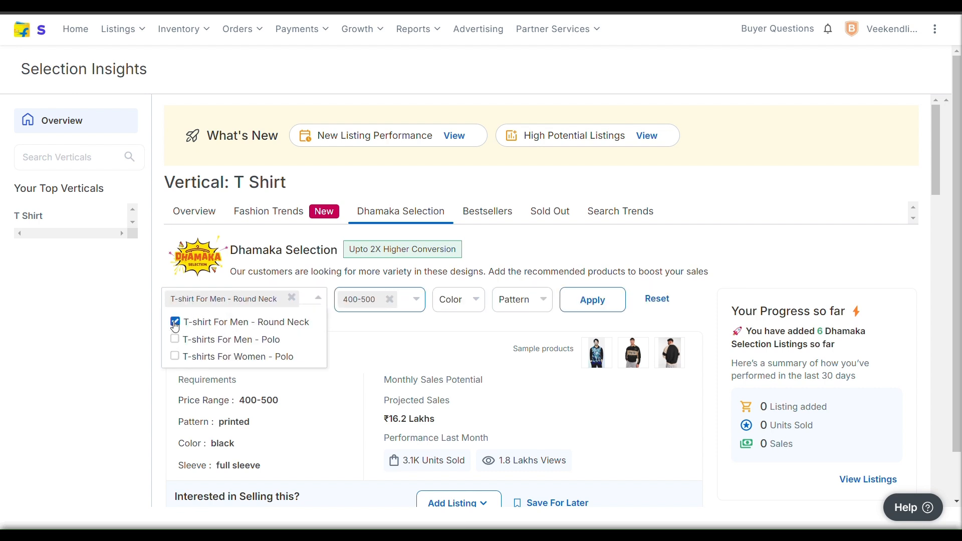
pyautogui.click(606, 299)
pyautogui.scroll(-3, 422, 366)
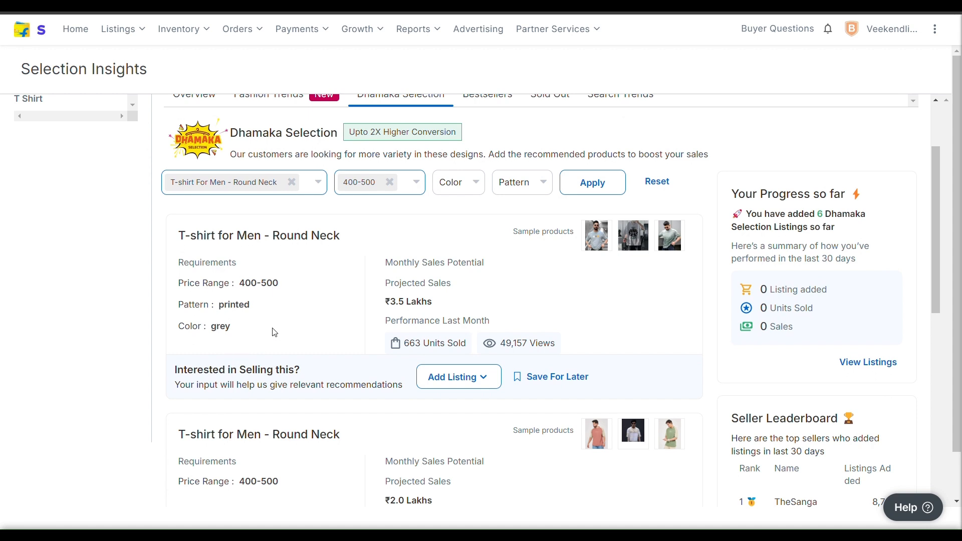
pyautogui.scroll(-3, 473, 367)
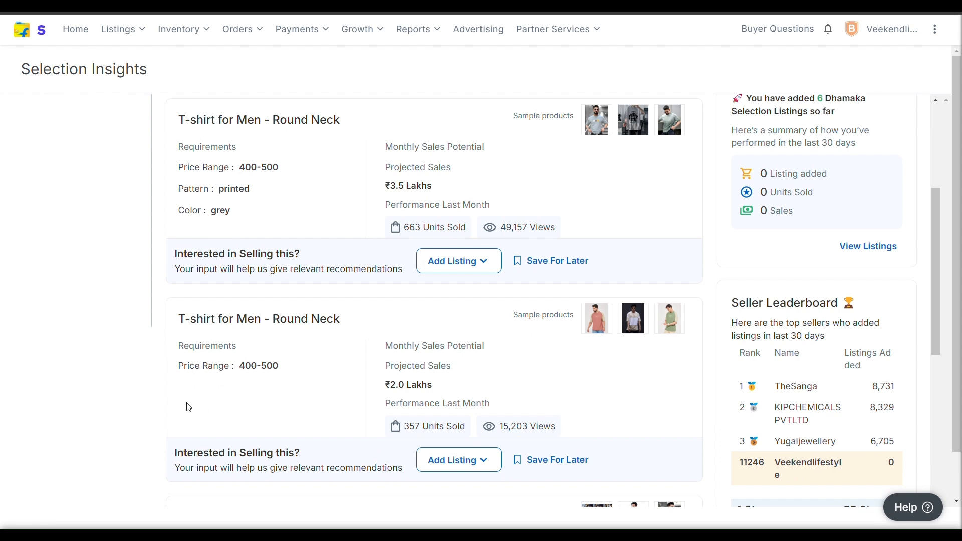
pyautogui.scroll(-1, 233, 401)
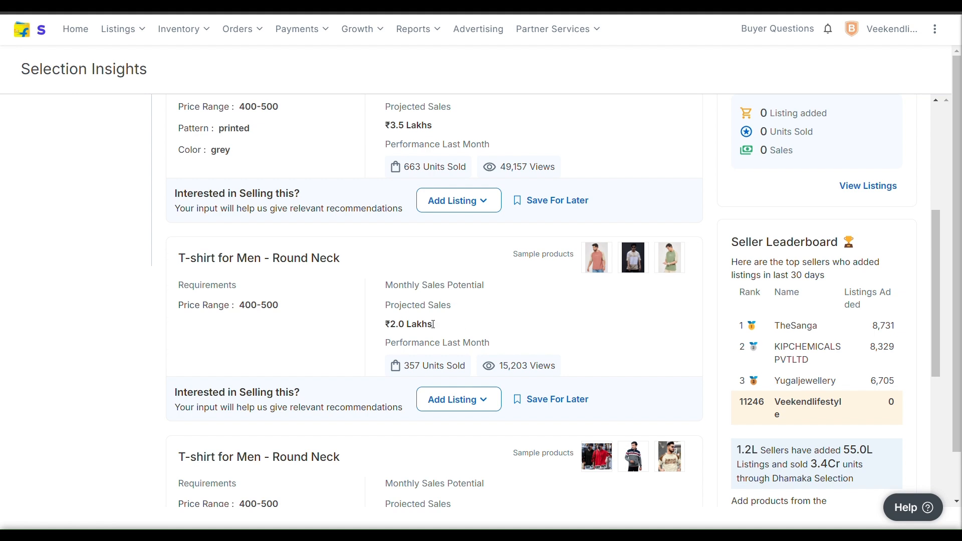
# View the second and third sample images of the round-neck T-shirt recommendation that requires only the 400-500 price range
pyautogui.click(630, 261)
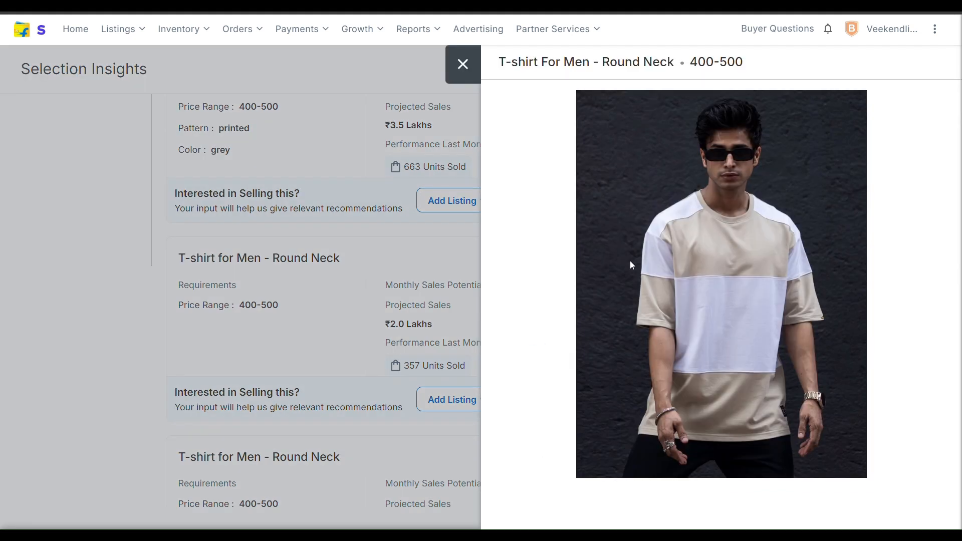
pyautogui.click(464, 64)
pyautogui.click(673, 256)
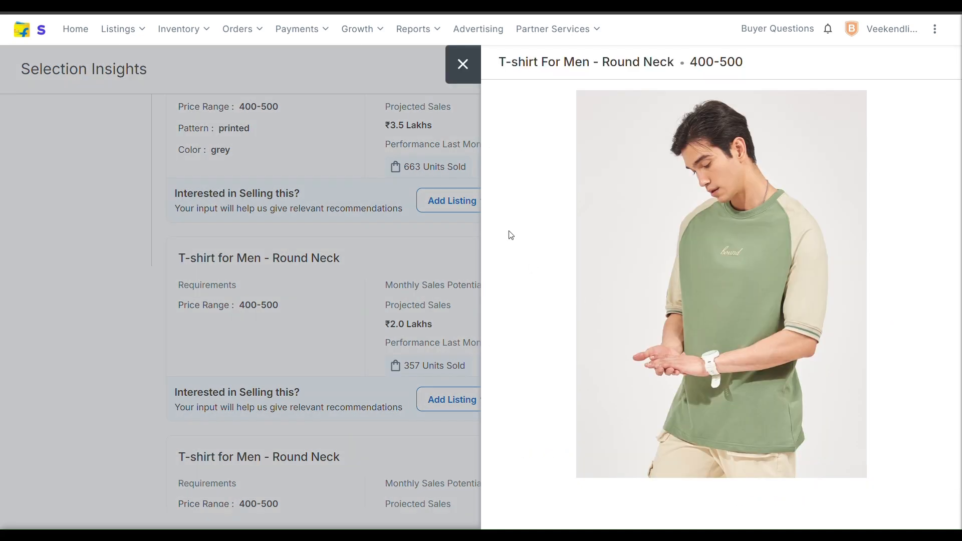
pyautogui.click(463, 65)
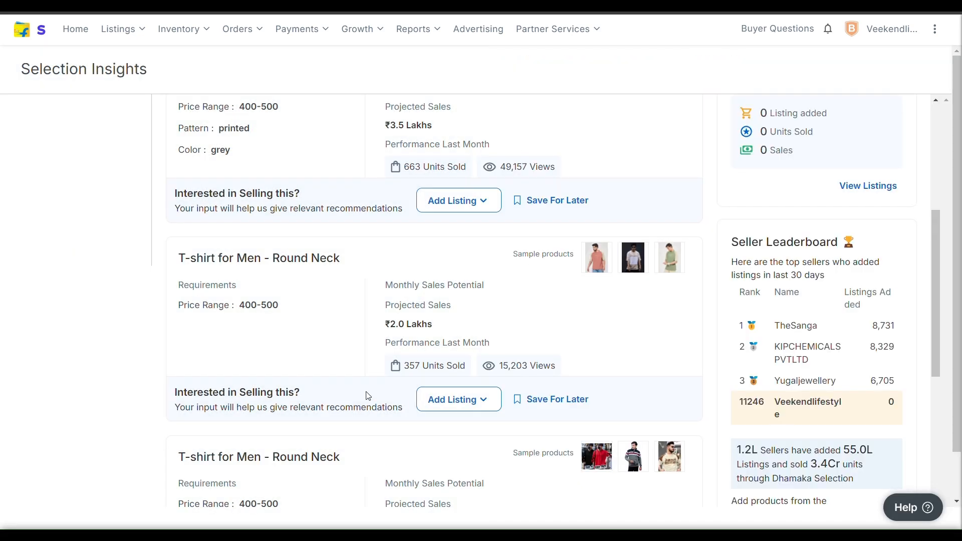
# Save the printed multicolor T-shirt for Men - Round Neck recommendation in the 400-500 price range for later
pyautogui.scroll(-2, 367, 395)
pyautogui.scroll(-1, 367, 395)
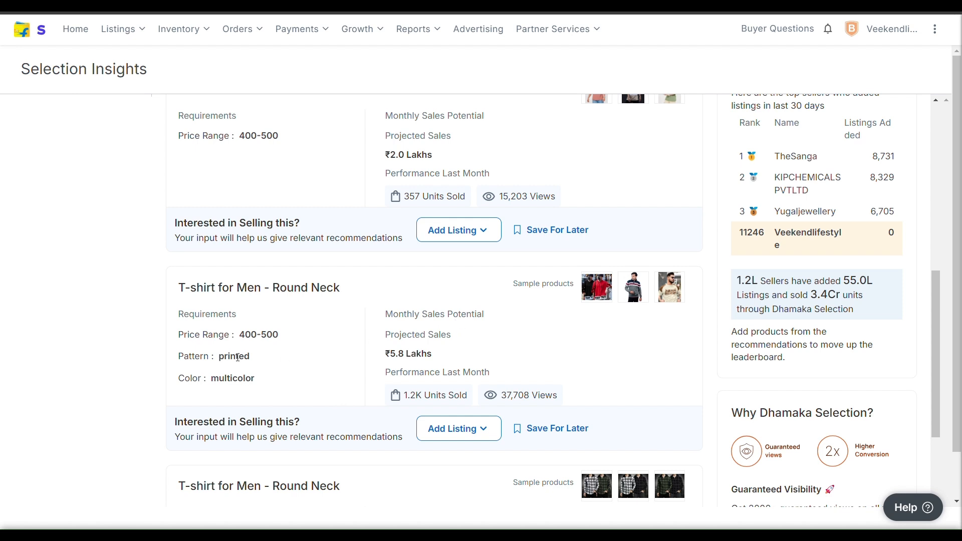
pyautogui.click(520, 432)
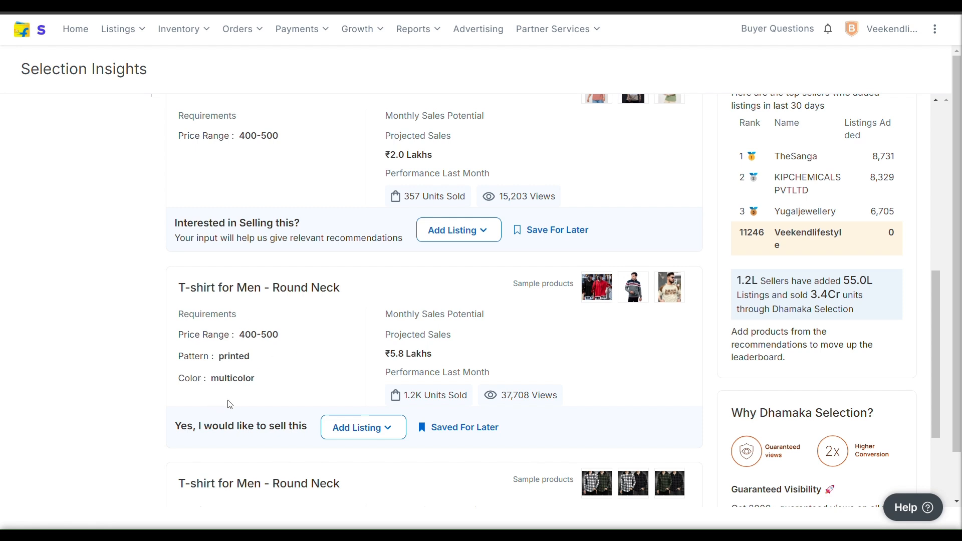
# View the third and first sample images of the saved printed multicolor round-neck T-shirt enlarged
pyautogui.click(668, 292)
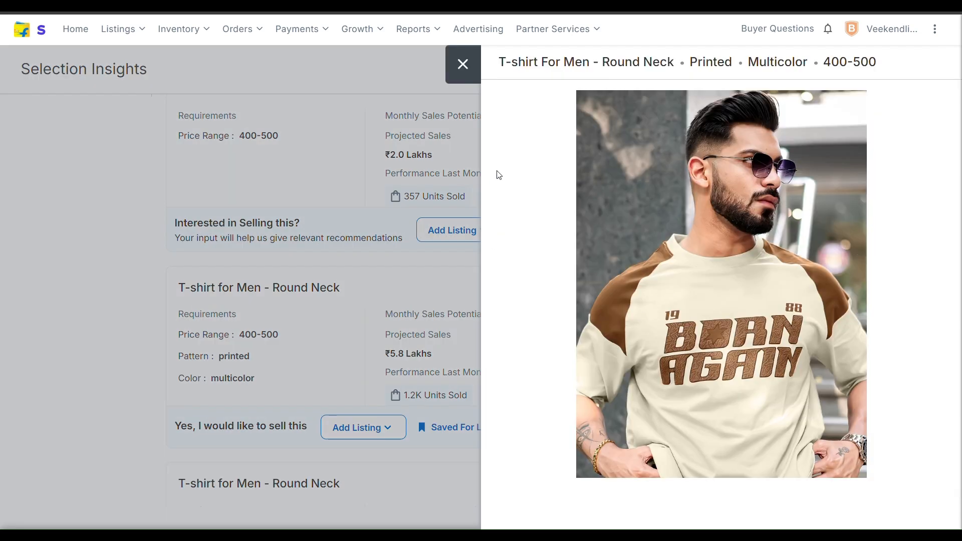
pyautogui.click(470, 68)
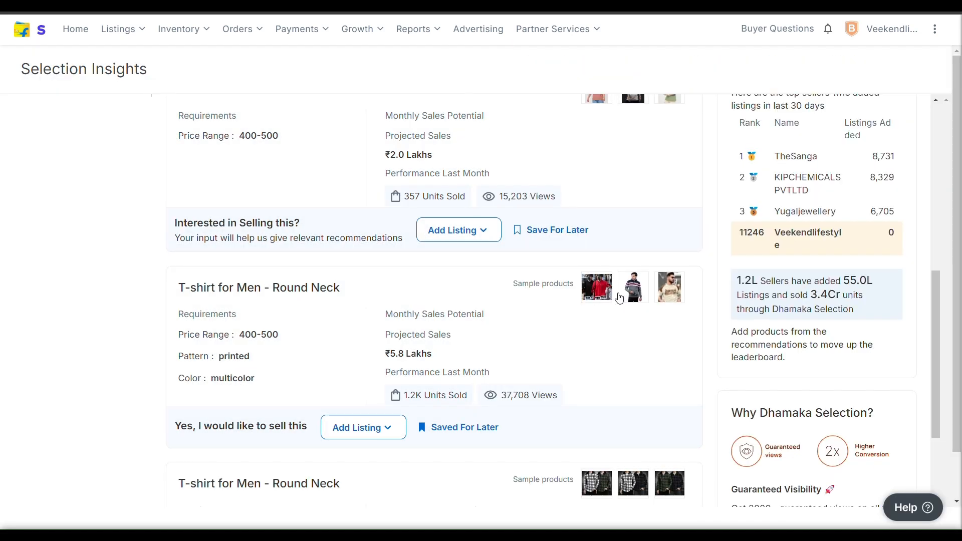
pyautogui.click(596, 286)
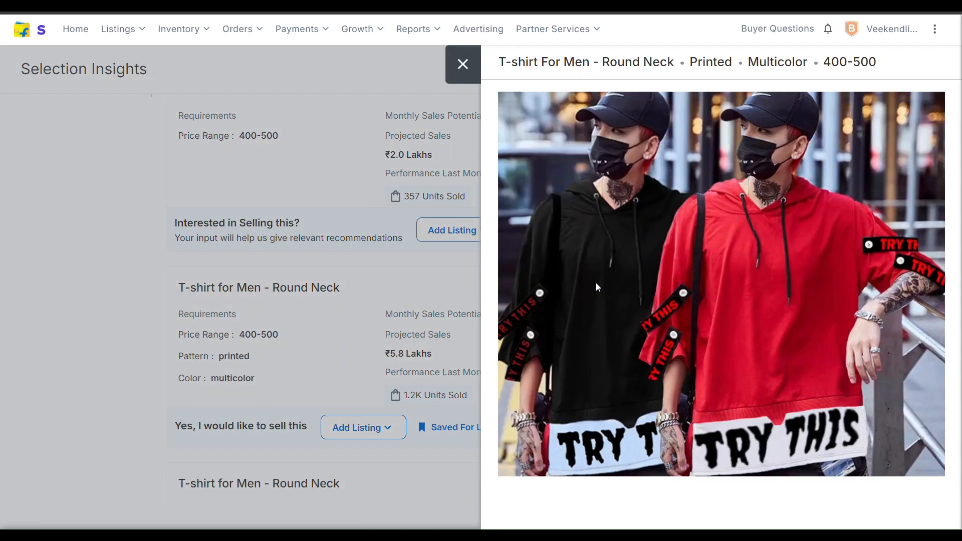
pyautogui.click(458, 73)
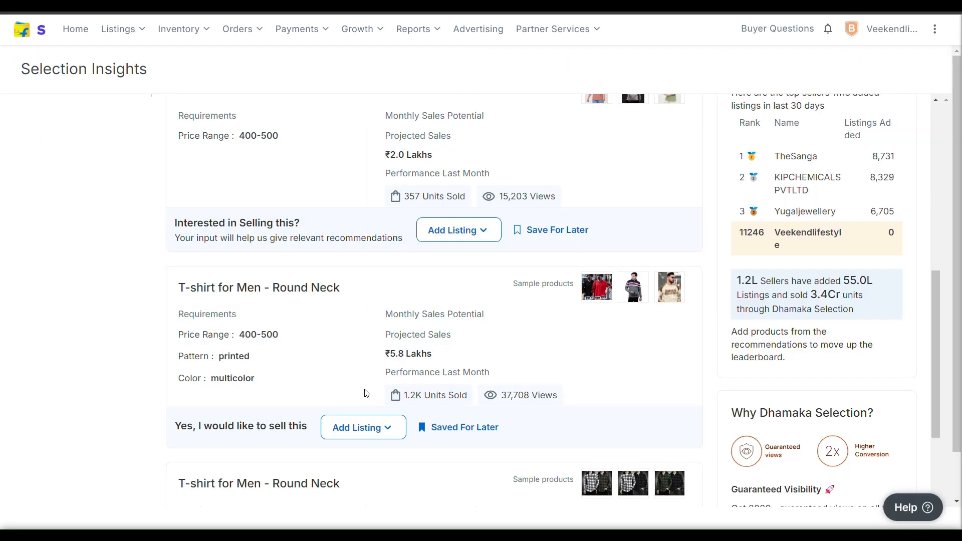
# Start a single listing for the saved printed multicolor round-neck T-shirt and review the brand selection stage without entering a brand
pyautogui.scroll(-1, 366, 392)
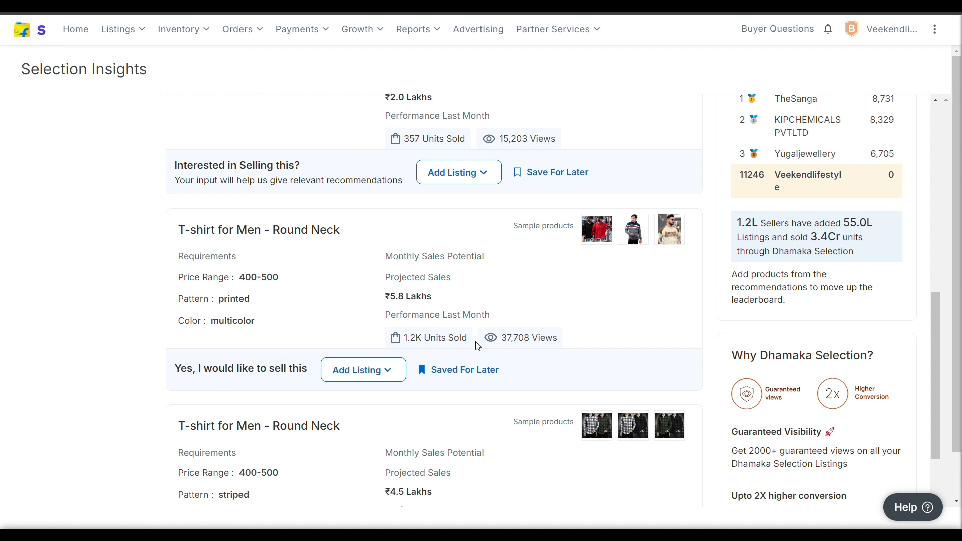
pyautogui.scroll(-1, 419, 351)
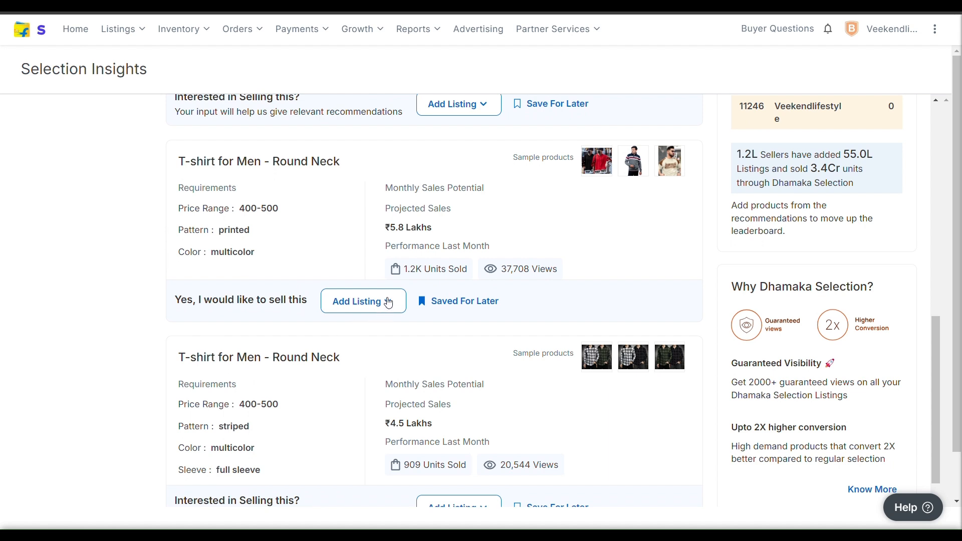
pyautogui.click(388, 303)
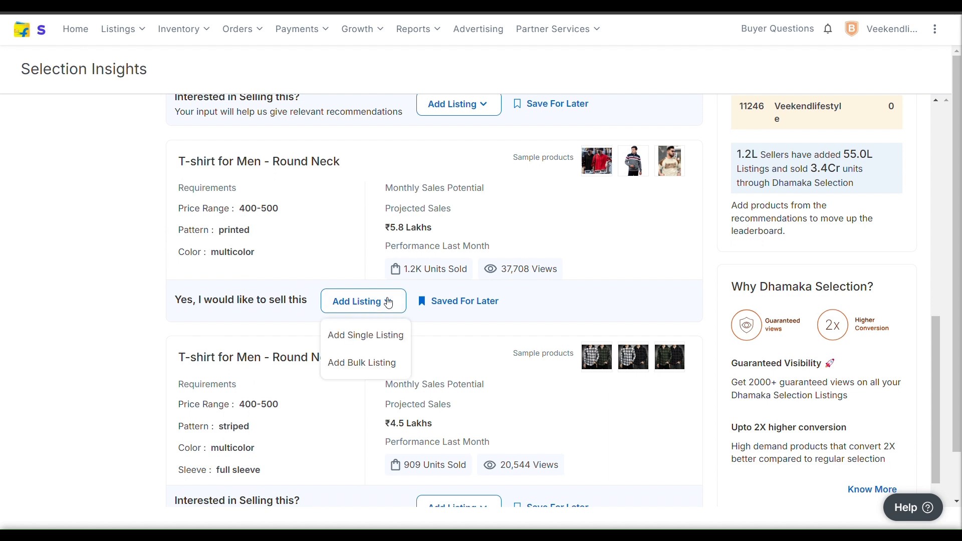
pyautogui.click(366, 335)
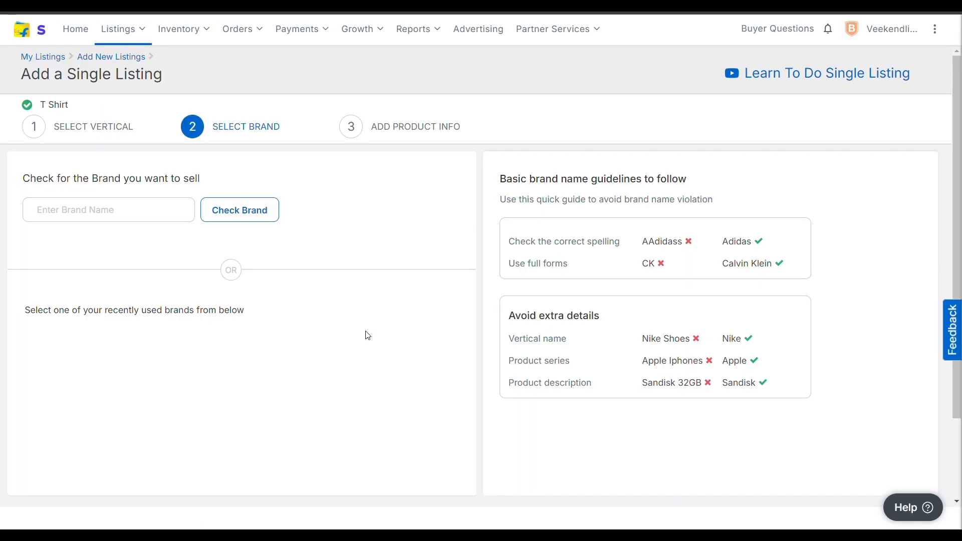
pyautogui.click(117, 210)
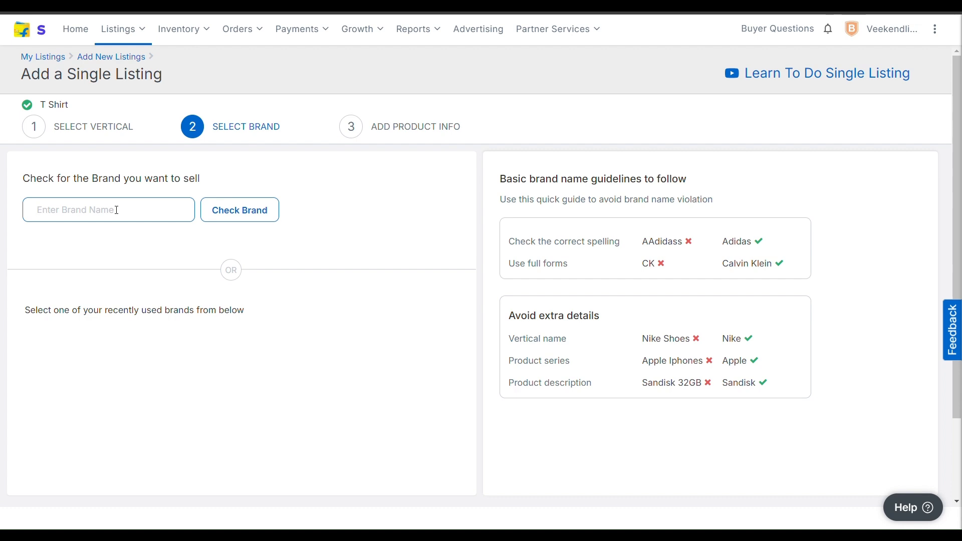
pyautogui.scroll(-2, 236, 272)
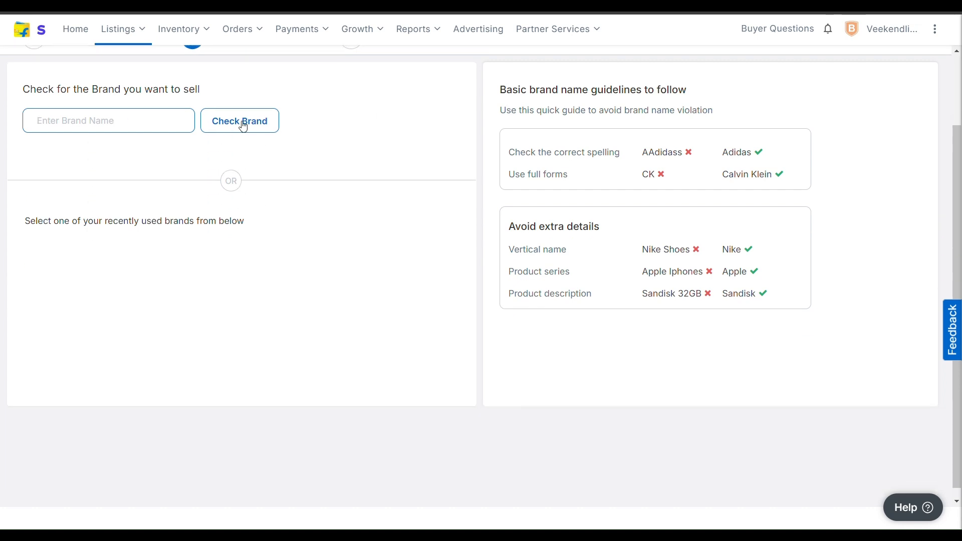
pyautogui.scroll(1, 295, 165)
pyautogui.scroll(1, 294, 165)
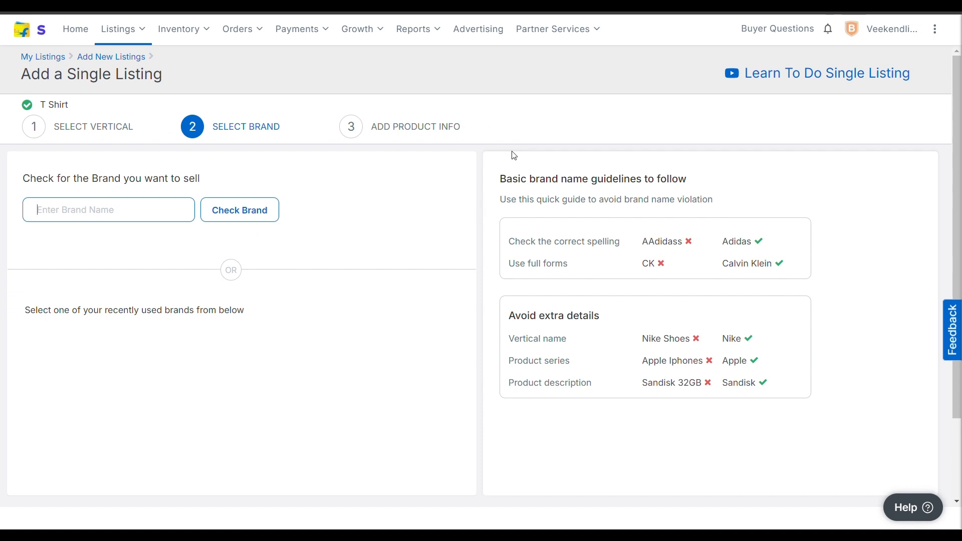
pyautogui.moveTo(114, 40)
pyautogui.moveTo(168, 30)
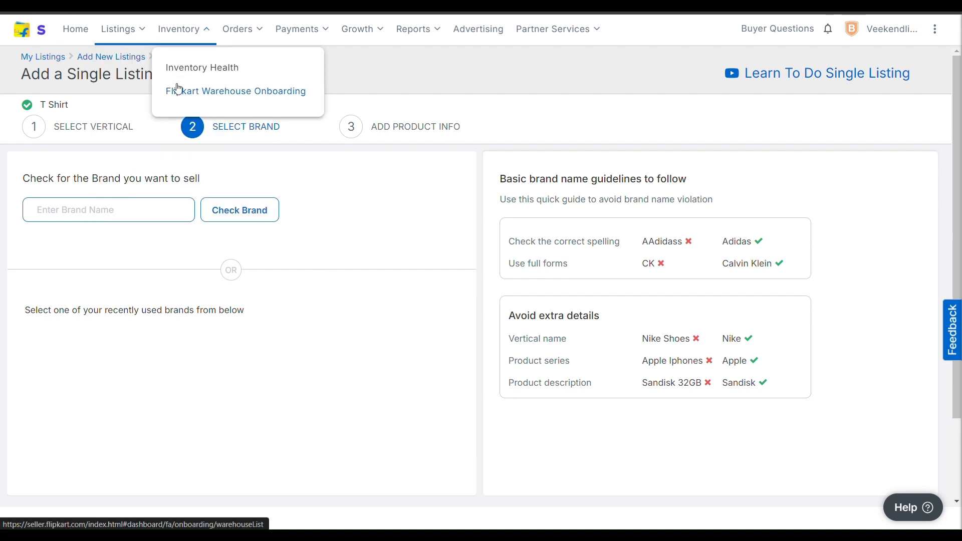